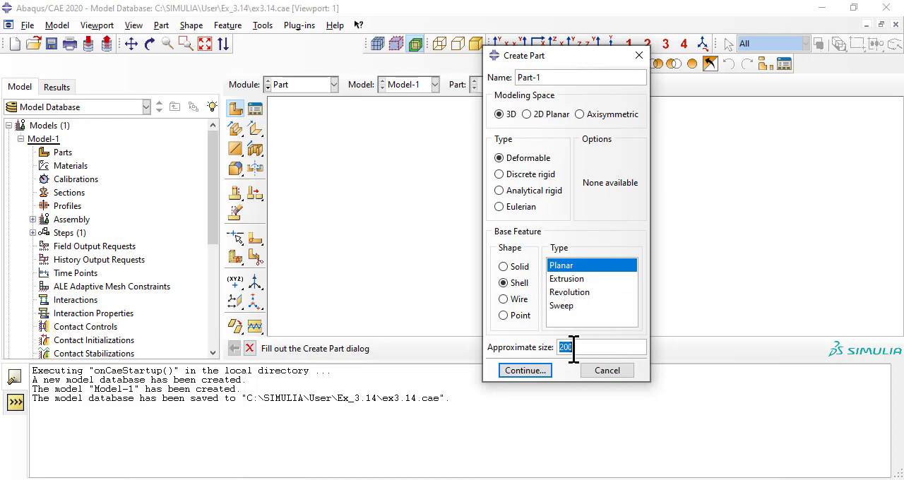
# Step: Create a 3D deformable planar shell part by sketching a rectangle from corner 0,0 to 1000,1000
pyautogui.press('Return')
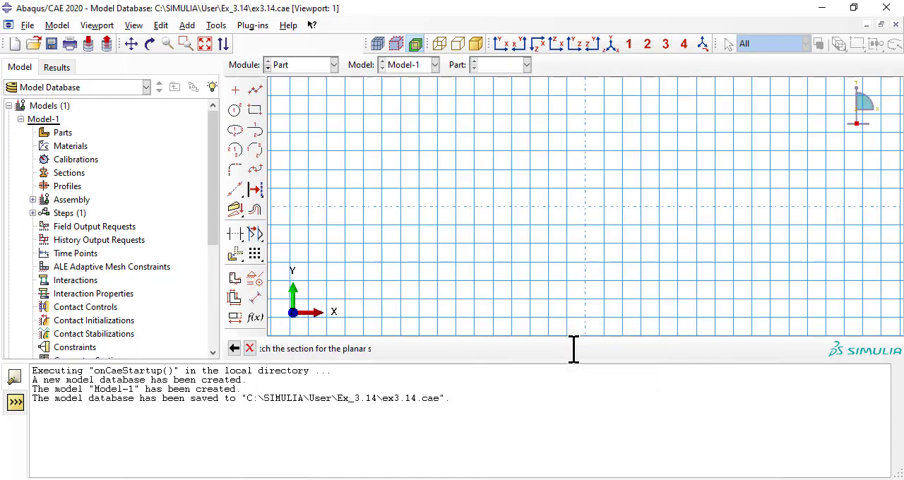
pyautogui.click(188, 26)
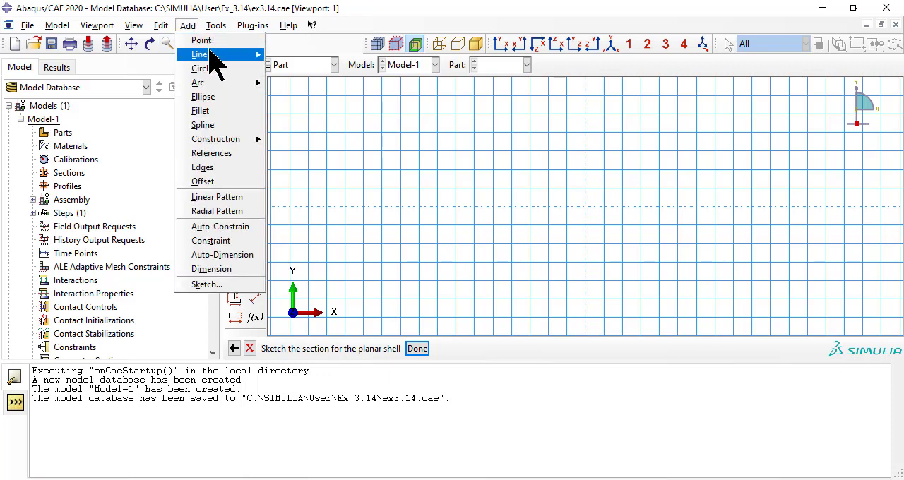
pyautogui.moveTo(263, 56)
pyautogui.click(300, 72)
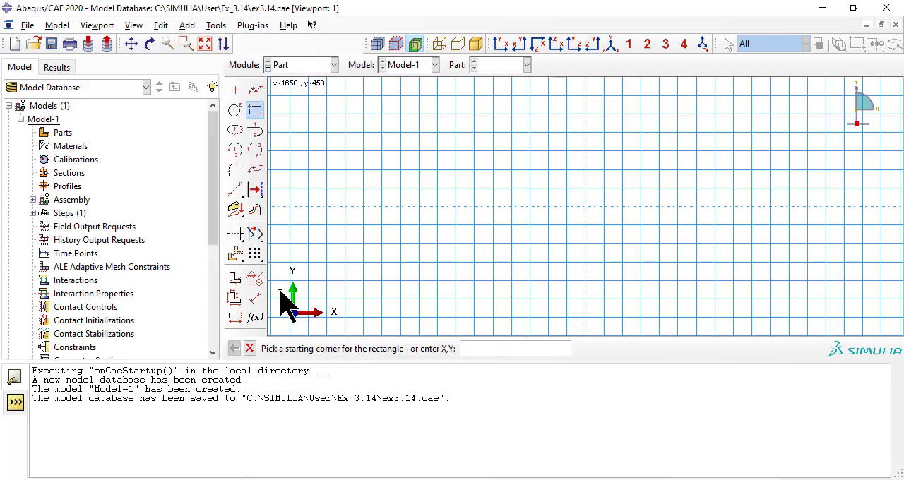
pyautogui.write('0,0')
pyautogui.press('Return')
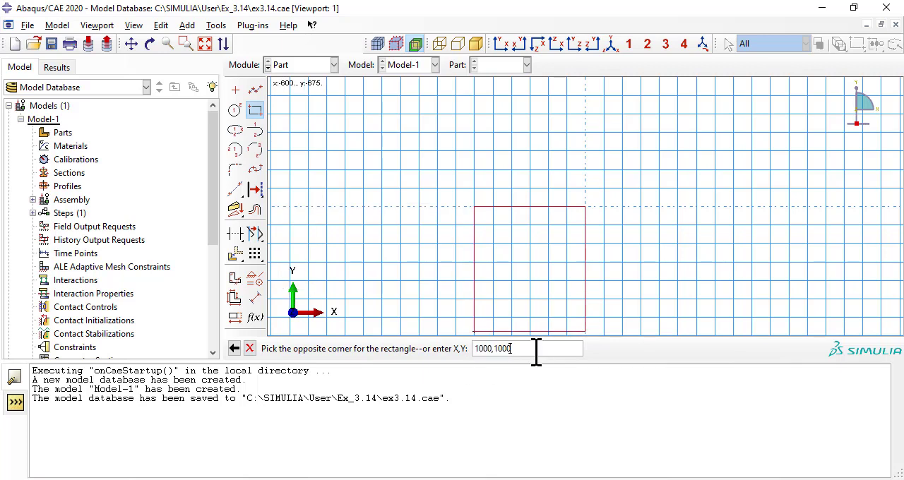
pyautogui.press('Return')
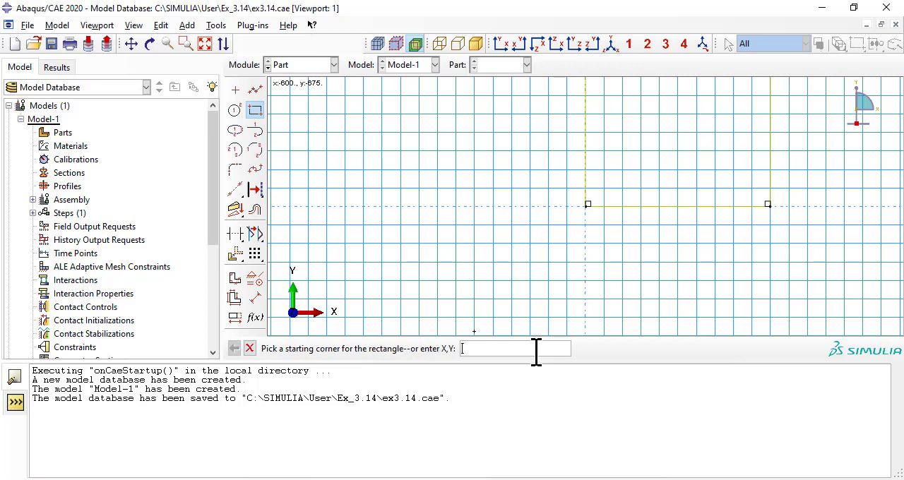
pyautogui.scroll(-4, 568, 282)
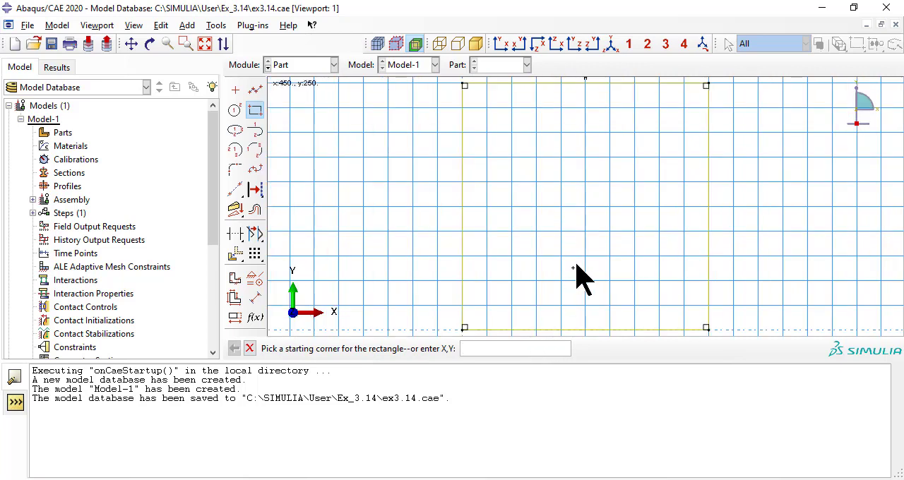
pyautogui.click(249, 348)
pyautogui.click(418, 348)
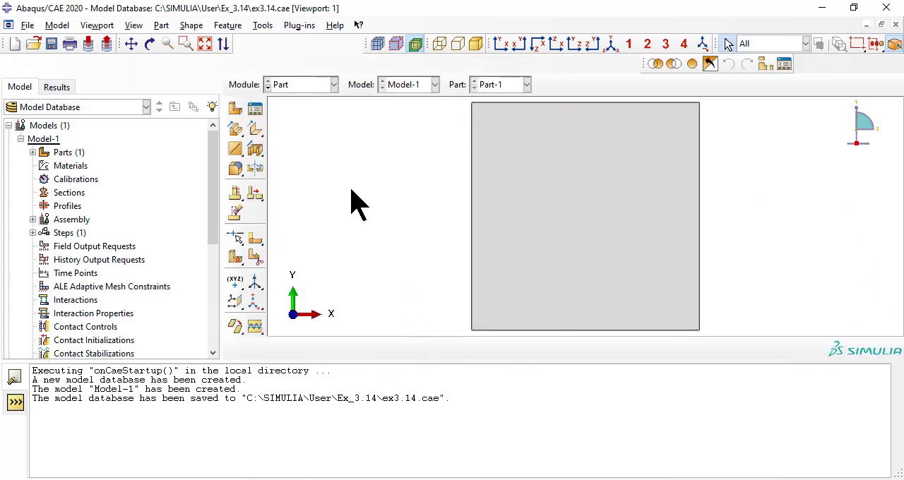
# Step: Switch to the Property module and create a new material with an Elastic behavior
pyautogui.click(323, 86)
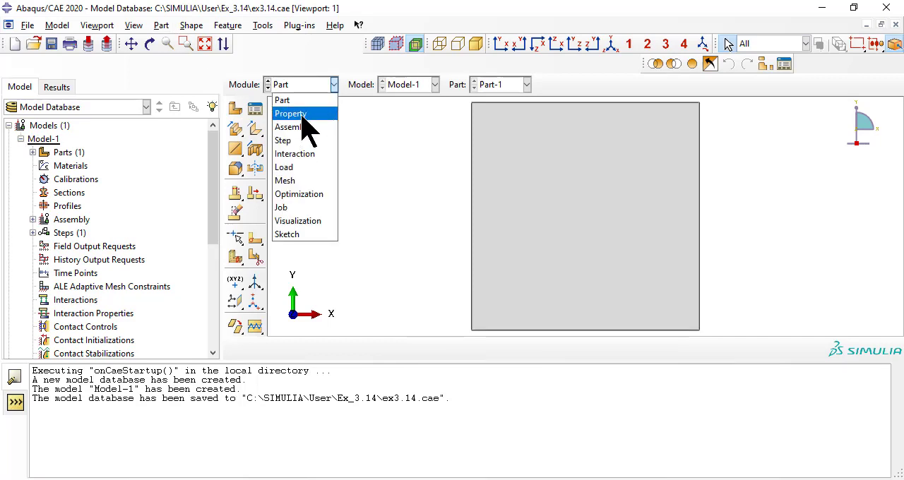
pyautogui.click(291, 114)
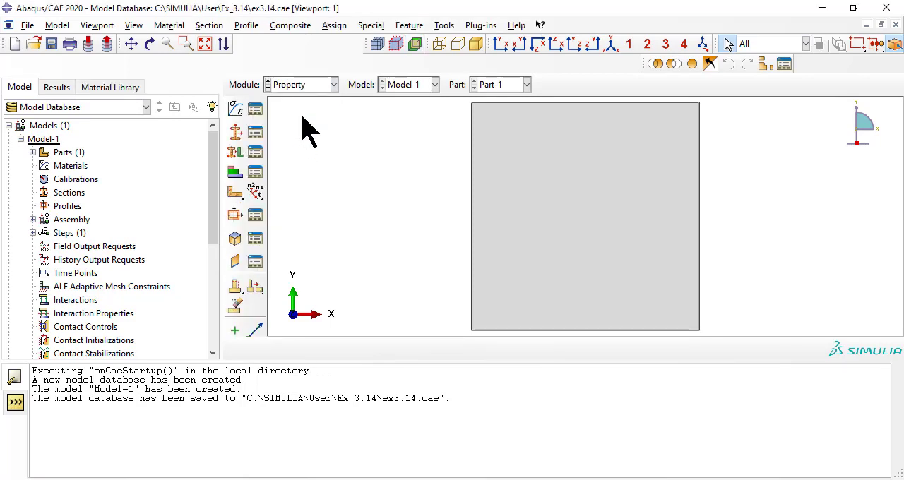
pyautogui.click(168, 25)
pyautogui.click(185, 40)
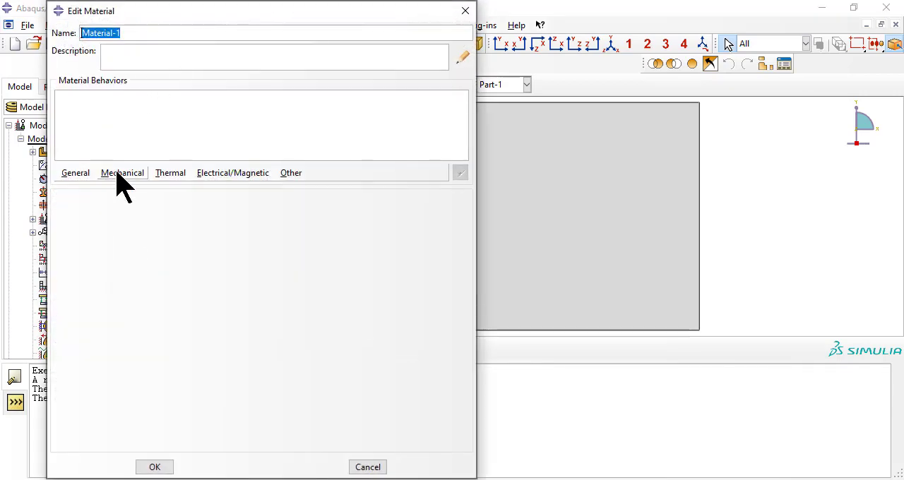
pyautogui.click(119, 175)
pyautogui.moveTo(143, 189)
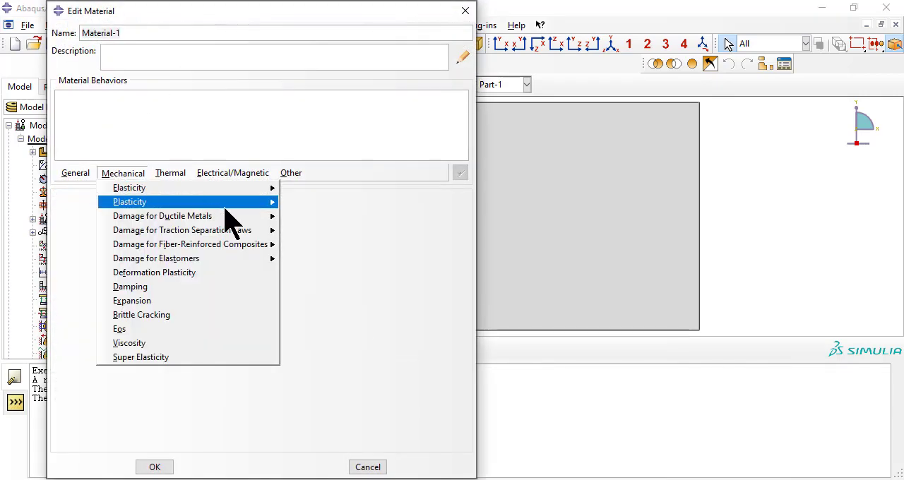
pyautogui.click(296, 189)
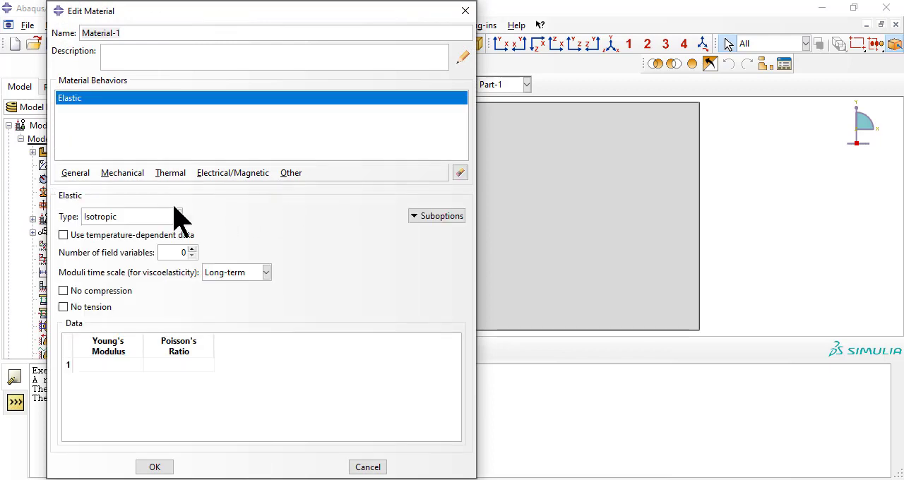
# Step: Set the elastic type to Lamina with E1 133860, E2 7706, Nu12 0.301, G12 4306, G13 4306 and G23 2760
pyautogui.click(153, 218)
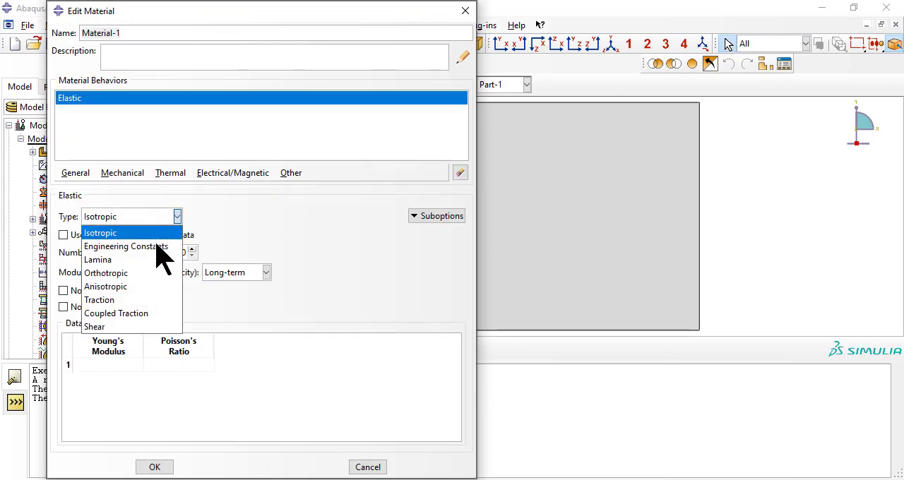
pyautogui.click(141, 260)
pyautogui.click(101, 357)
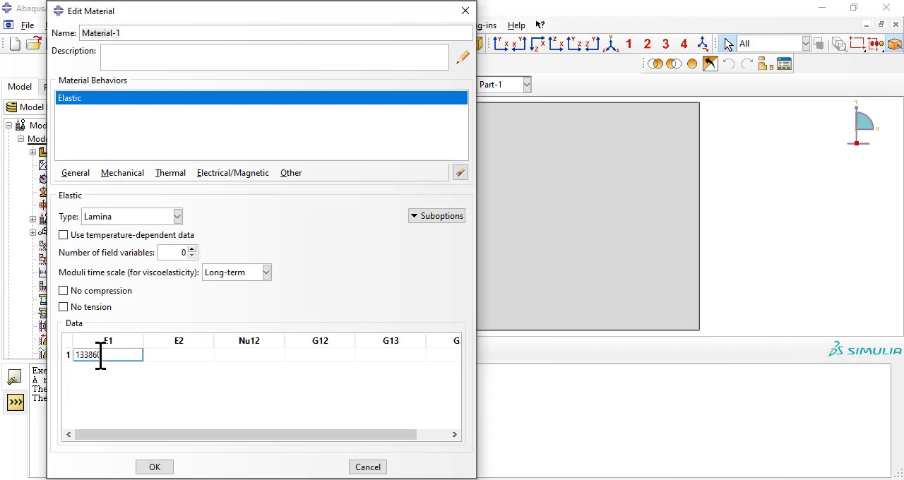
pyautogui.write('133860')
pyautogui.press('Tab')
pyautogui.write('2760')
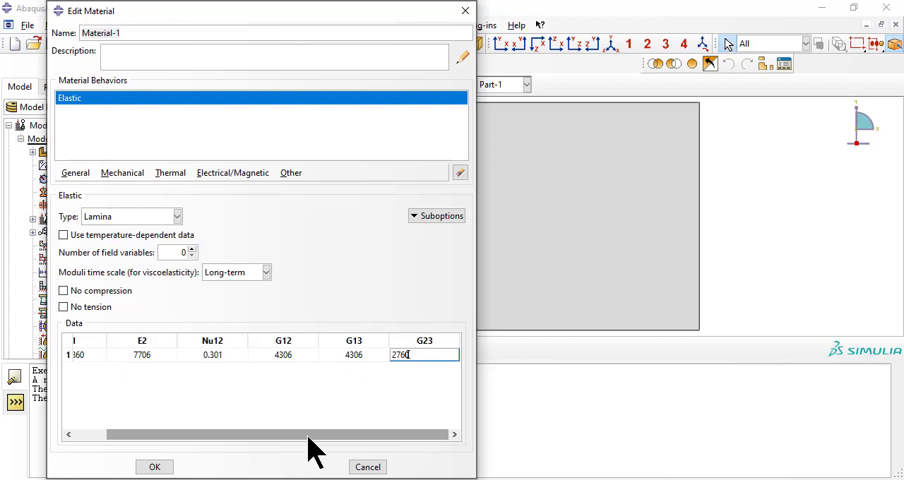
pyautogui.moveTo(306, 435)
pyautogui.mouseDown()
pyautogui.moveTo(214, 440)
pyautogui.moveTo(311, 434)
pyautogui.mouseUp()
pyautogui.moveTo(251, 445); pyautogui.dragTo(204, 437)
# Step: Add Orthotropic expansion to the material with alpha11 13.23672e-007, alpha22 2.58908e-005 and alpha33 2.58908e-005, and save the material
pyautogui.click(124, 174)
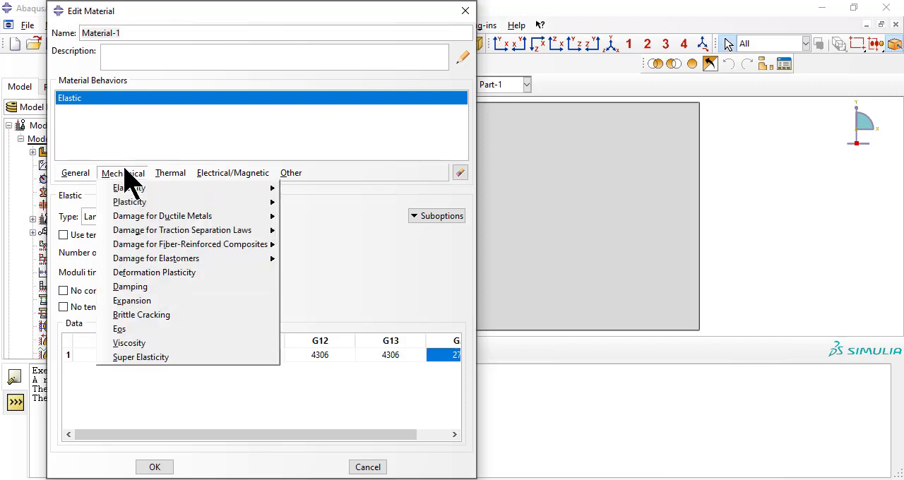
pyautogui.click(156, 303)
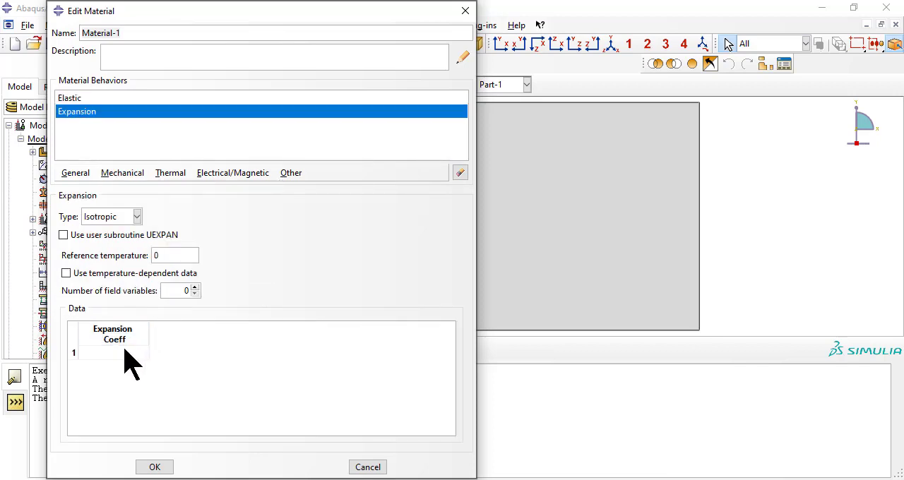
pyautogui.click(124, 219)
pyautogui.click(127, 244)
pyautogui.click(113, 343)
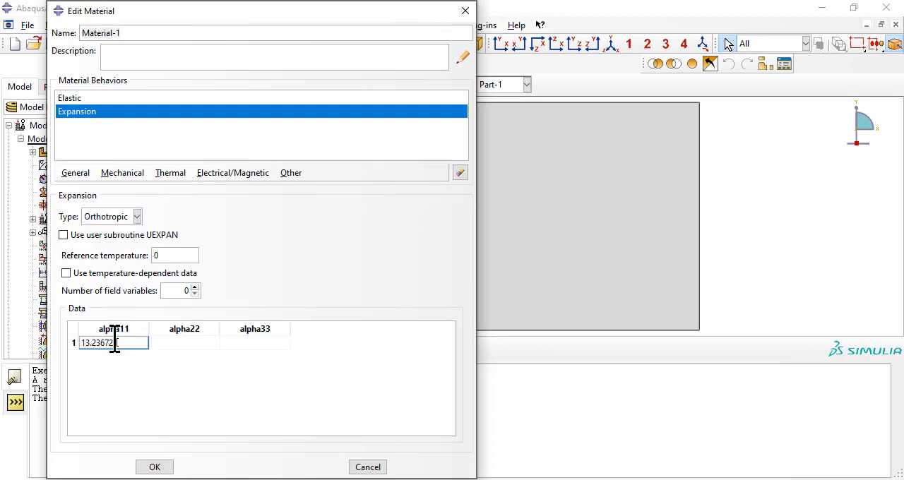
pyautogui.write('13.23672e-007')
pyautogui.click(183, 345)
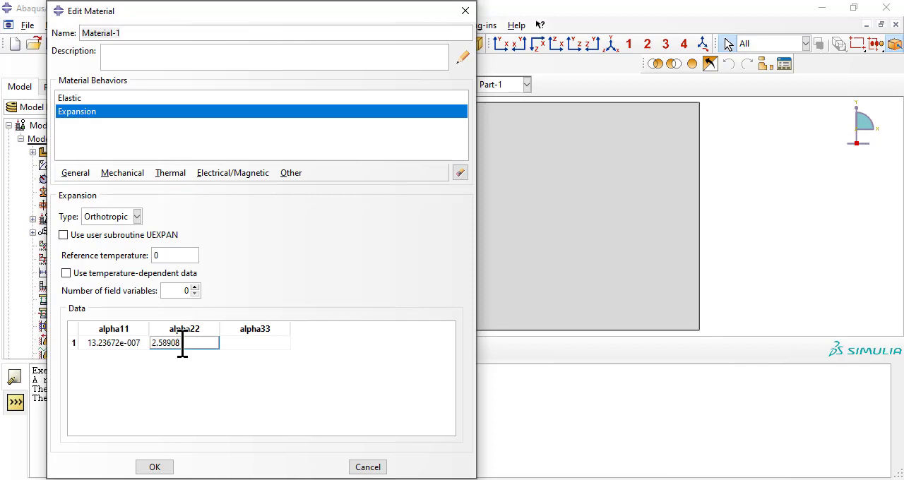
pyautogui.write('2.58908e-005')
pyautogui.press('Tab')
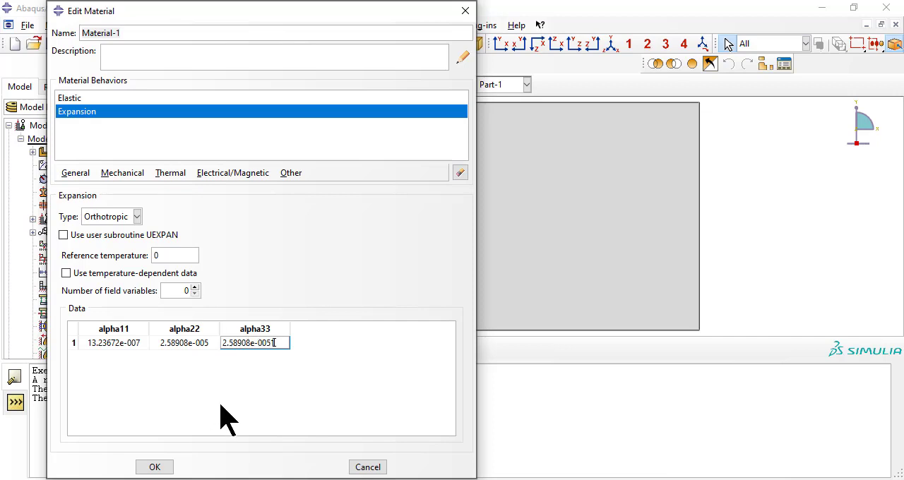
pyautogui.click(154, 468)
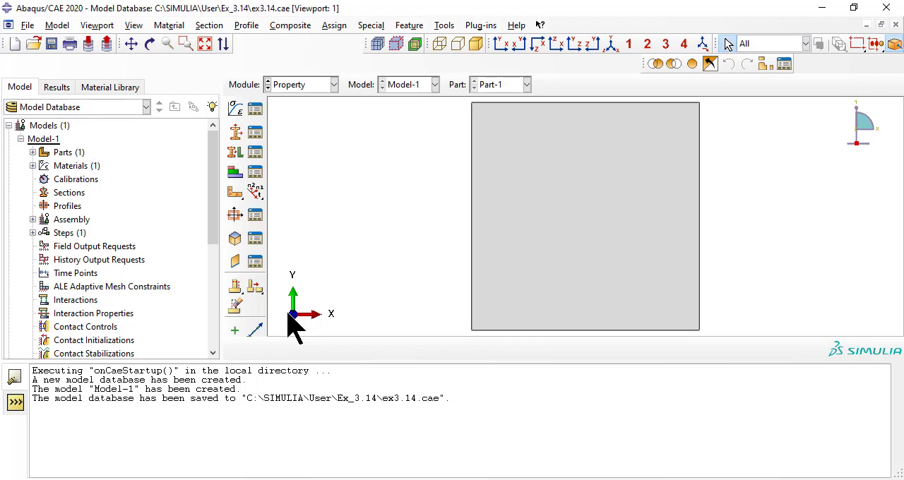
# Step: Create a new section of category Shell and type Composite
pyautogui.click(210, 26)
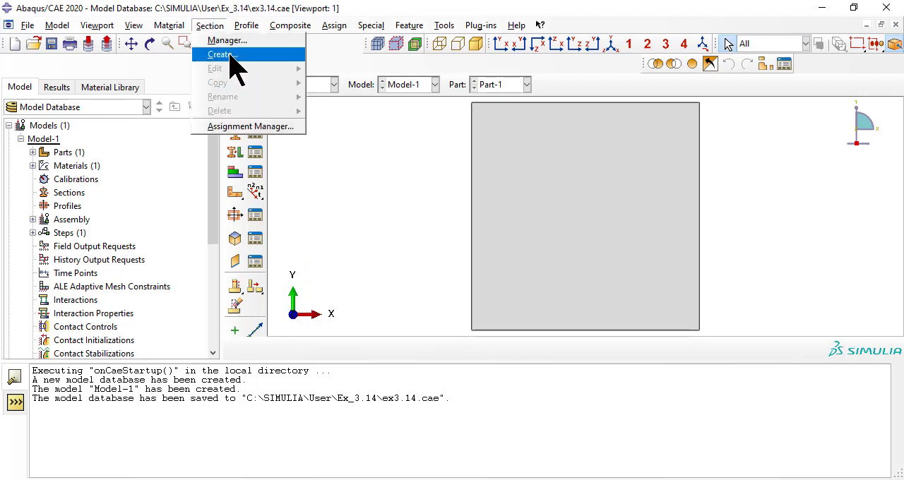
pyautogui.click(233, 56)
pyautogui.click(107, 166)
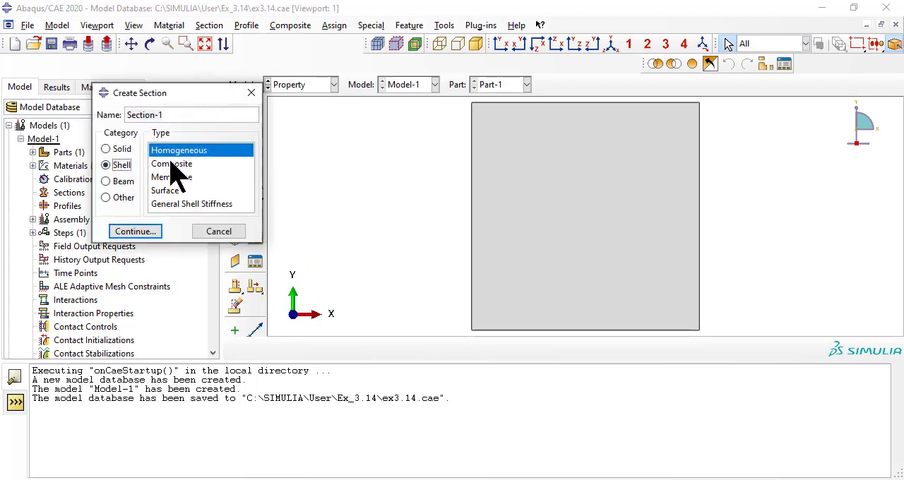
pyautogui.click(170, 163)
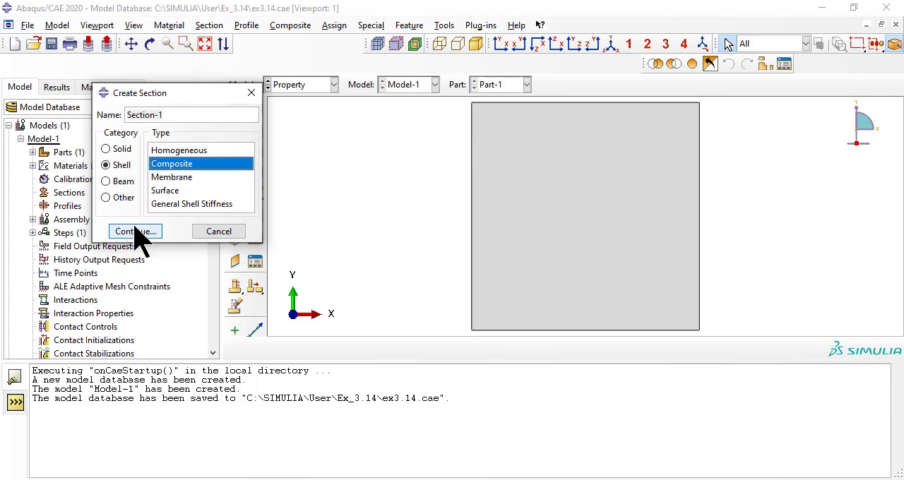
pyautogui.click(136, 232)
# Step: Assign Material-1 to both plies of the composite section
pyautogui.click(93, 211)
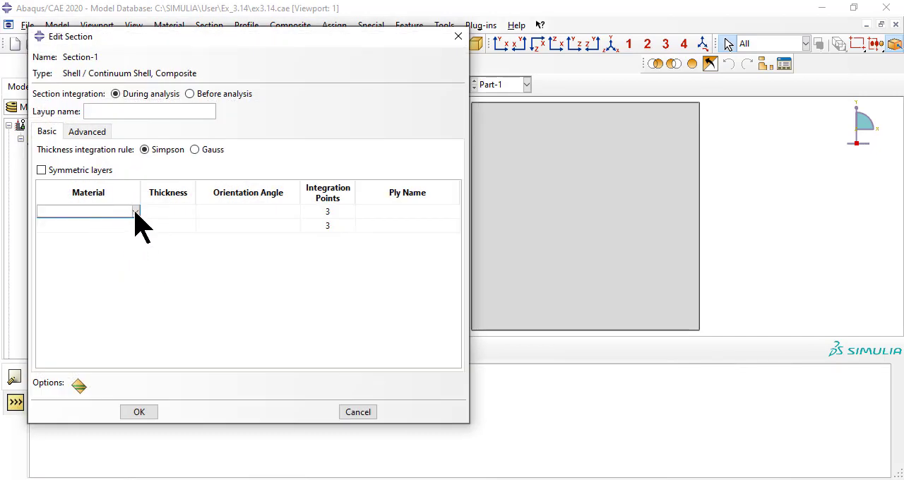
pyautogui.click(135, 211)
pyautogui.click(128, 225)
pyautogui.click(129, 225)
pyautogui.click(134, 225)
pyautogui.click(130, 238)
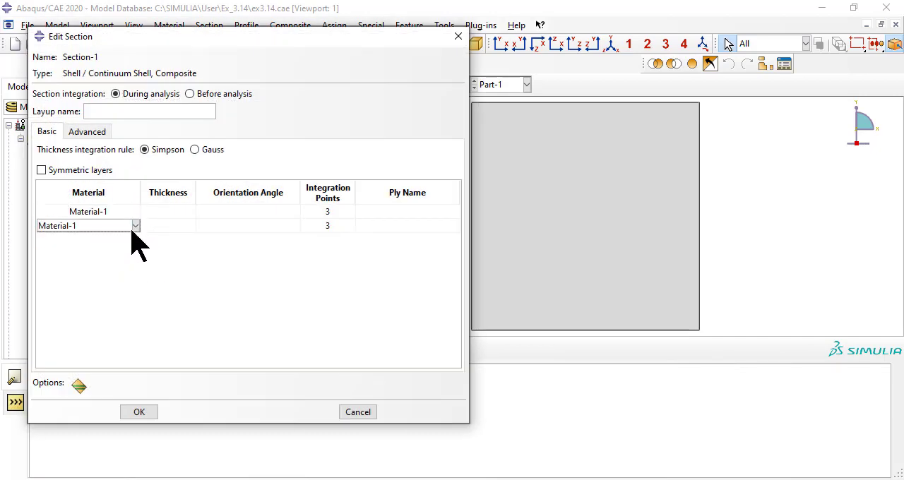
# Step: Give both plies a thickness of 1.2, with orientation angles 0 and 90, and save the section
pyautogui.moveTo(168, 211); pyautogui.dragTo(175, 224)
pyautogui.click(168, 211)
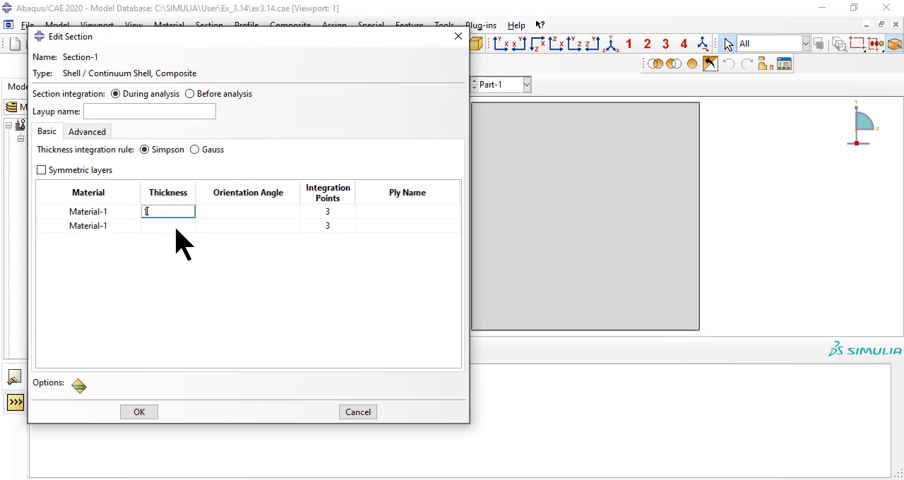
pyautogui.press('Return')
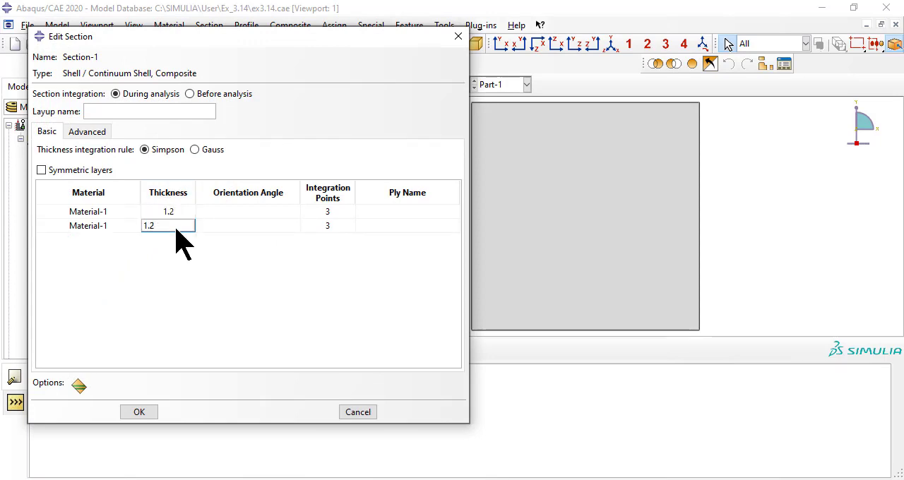
pyautogui.click(238, 211)
pyautogui.write('0')
pyautogui.press('Return')
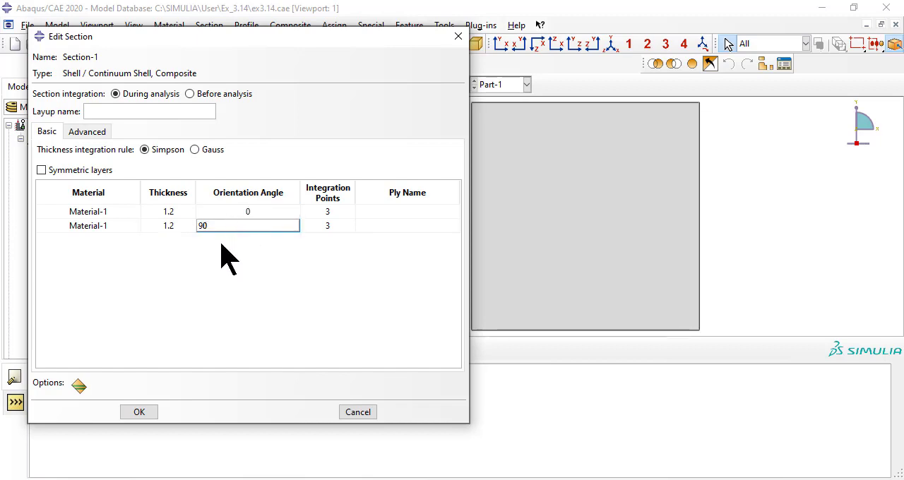
pyautogui.write('90')
pyautogui.click(139, 411)
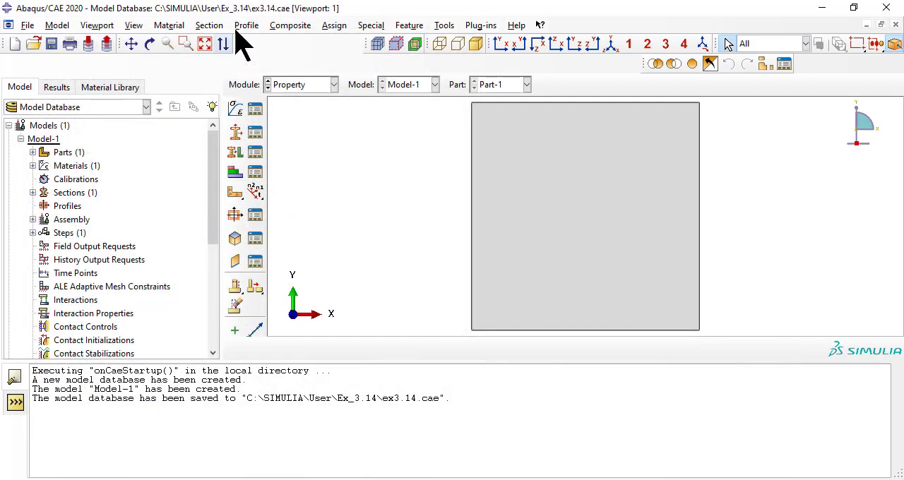
# Step: Assign the composite shell section to the whole square plate
pyautogui.click(334, 26)
pyautogui.click(346, 40)
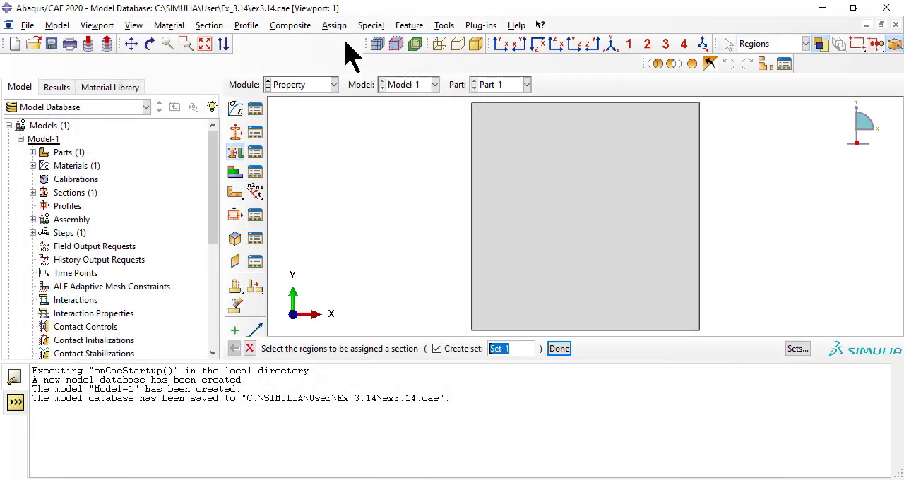
pyautogui.click(618, 208)
pyautogui.click(558, 348)
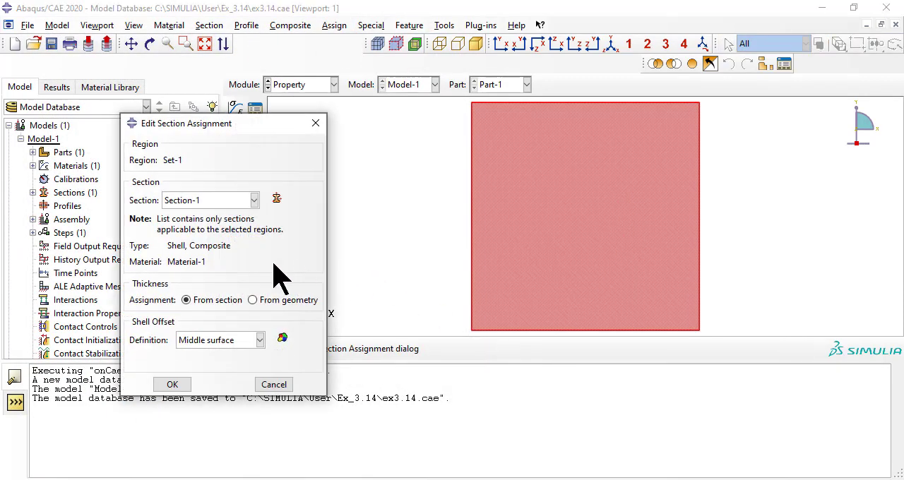
pyautogui.click(172, 386)
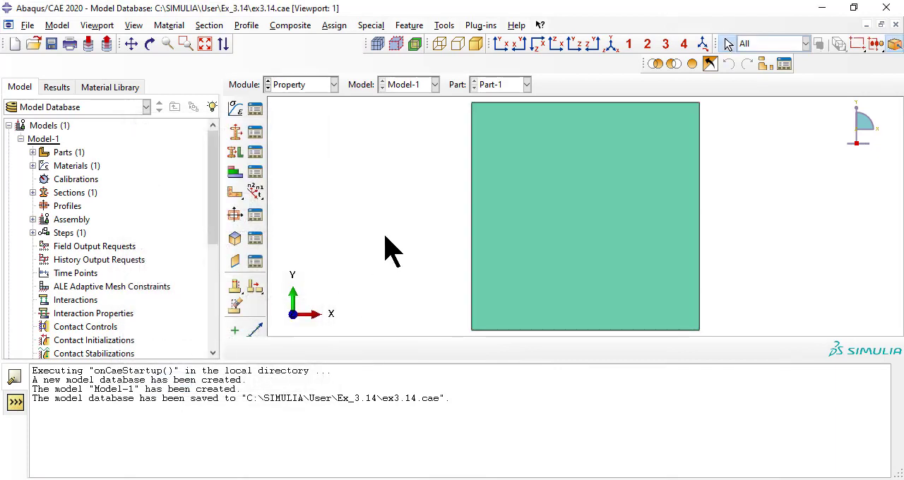
# Step: Create an independent assembly instance of Part-1
pyautogui.click(320, 85)
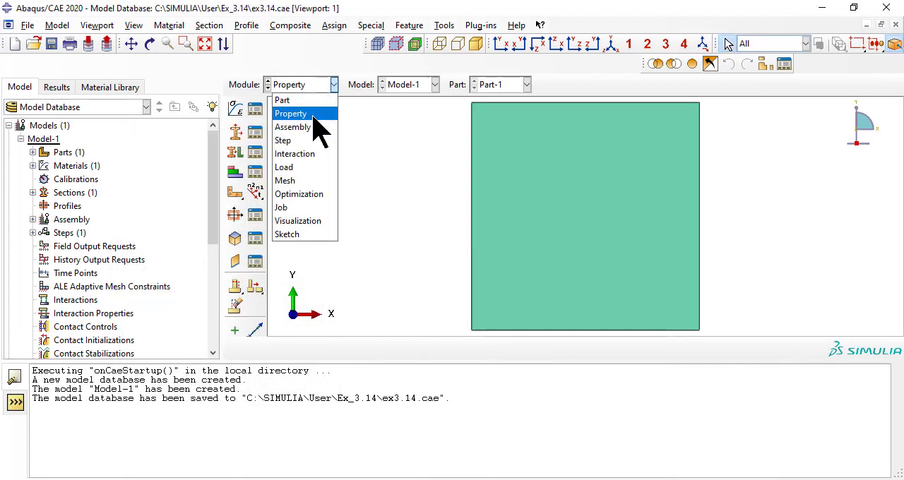
pyautogui.click(309, 127)
pyautogui.click(183, 25)
pyautogui.click(182, 40)
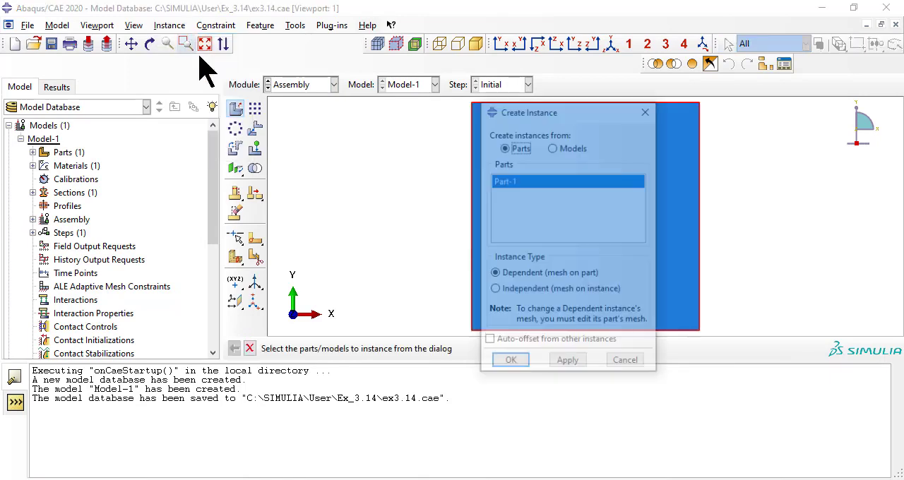
pyautogui.click(528, 290)
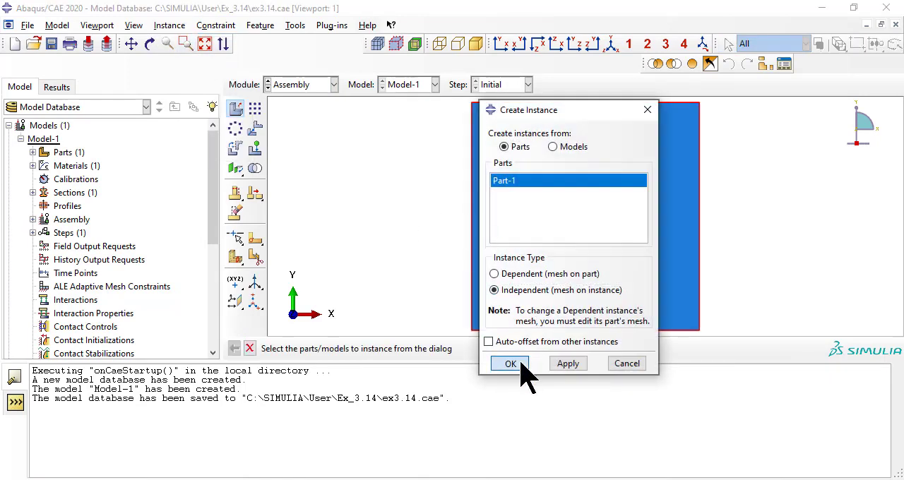
pyautogui.click(522, 363)
# Step: Create a Static, General analysis step after the initial step with the default settings
pyautogui.click(315, 85)
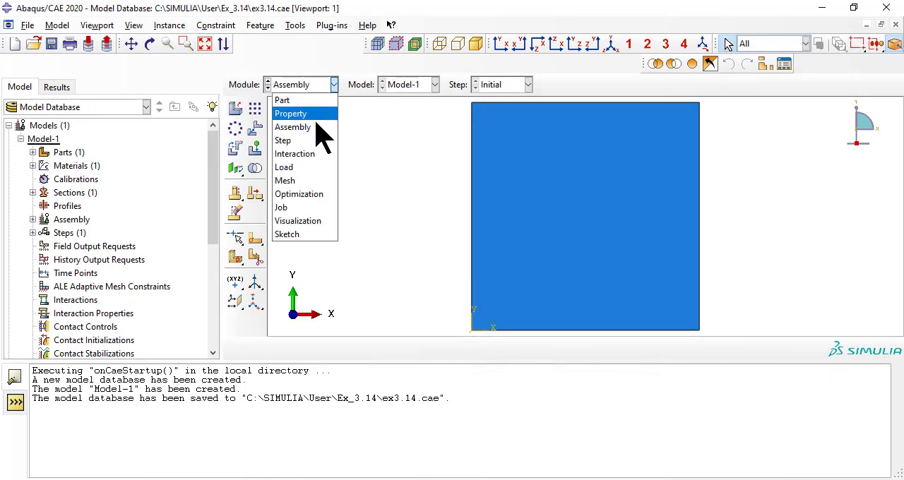
pyautogui.click(282, 138)
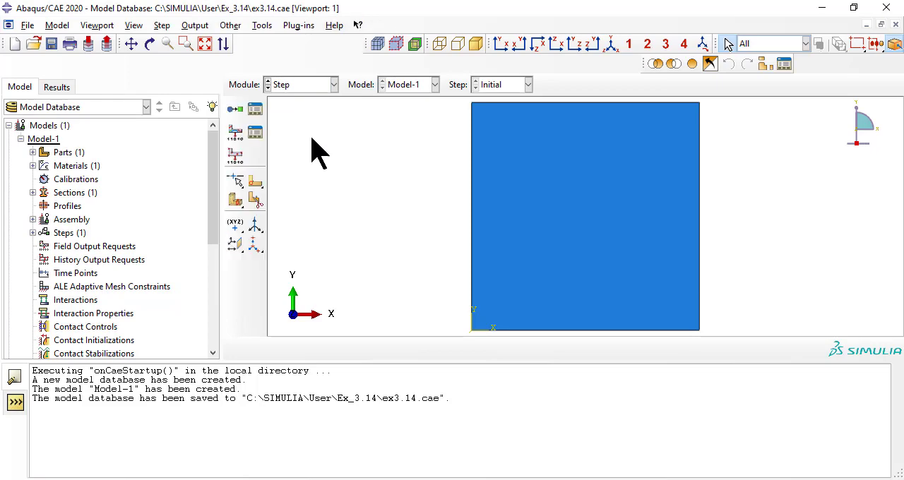
pyautogui.click(162, 25)
pyautogui.click(175, 42)
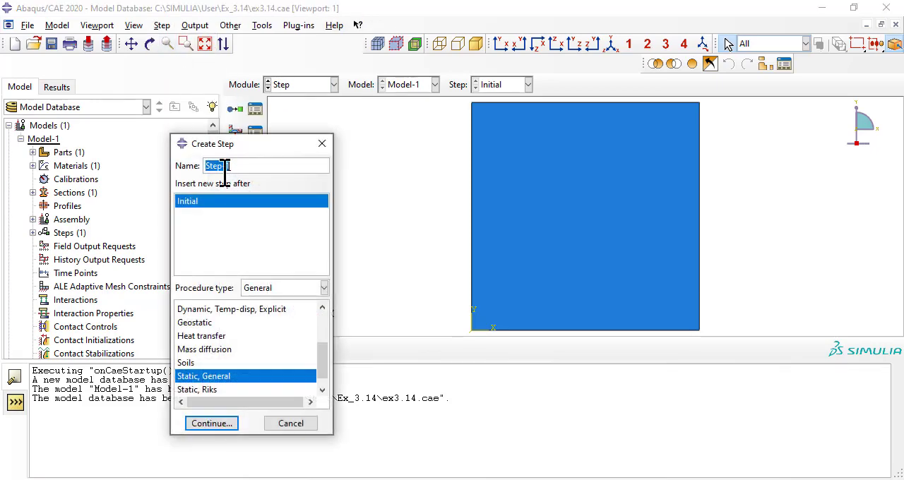
pyautogui.click(212, 422)
pyautogui.click(156, 391)
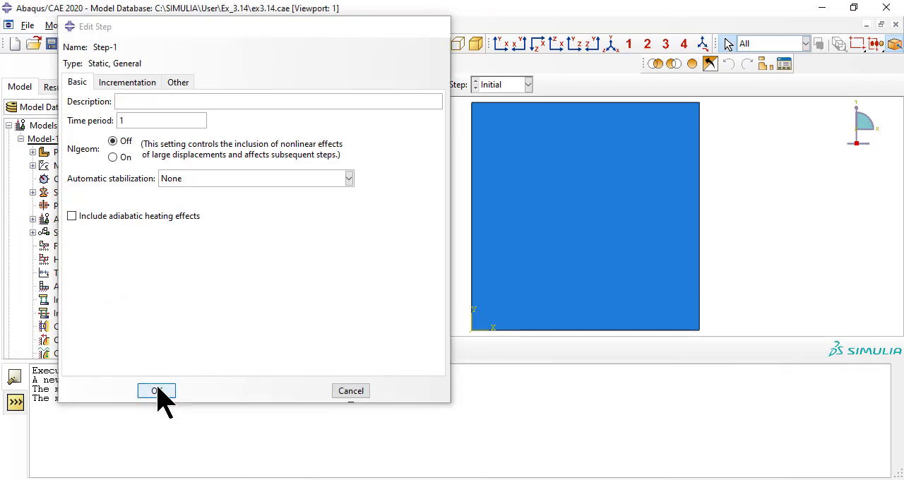
# Step: Apply an XSYMM symmetry boundary condition to the plate's left vertical edge in the Initial step
pyautogui.click(316, 86)
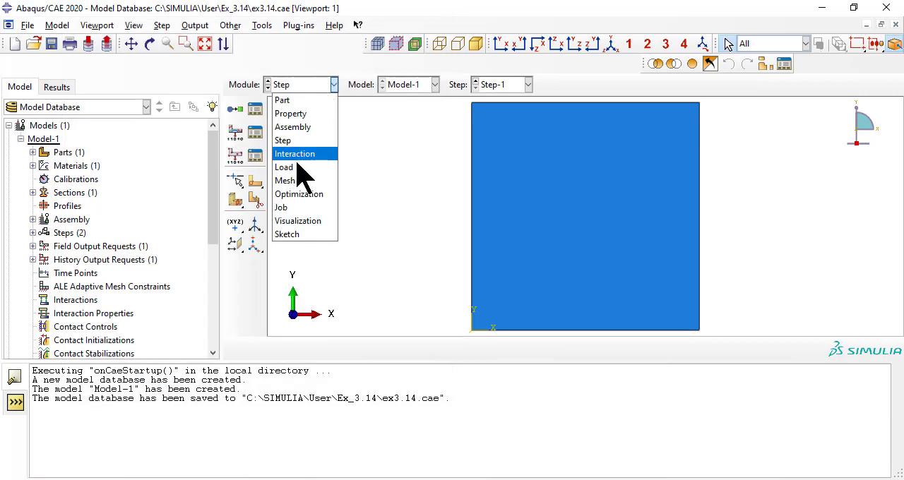
pyautogui.click(296, 164)
pyautogui.click(189, 27)
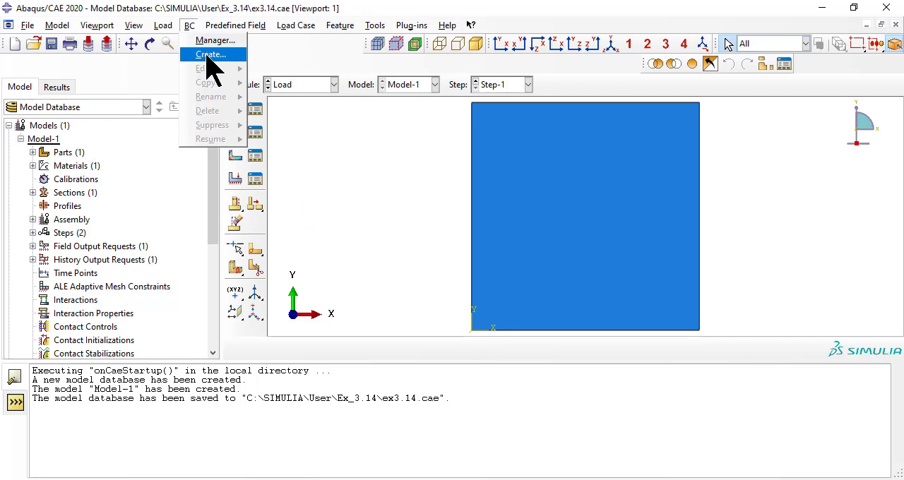
pyautogui.click(210, 56)
pyautogui.click(699, 117)
pyautogui.click(695, 130)
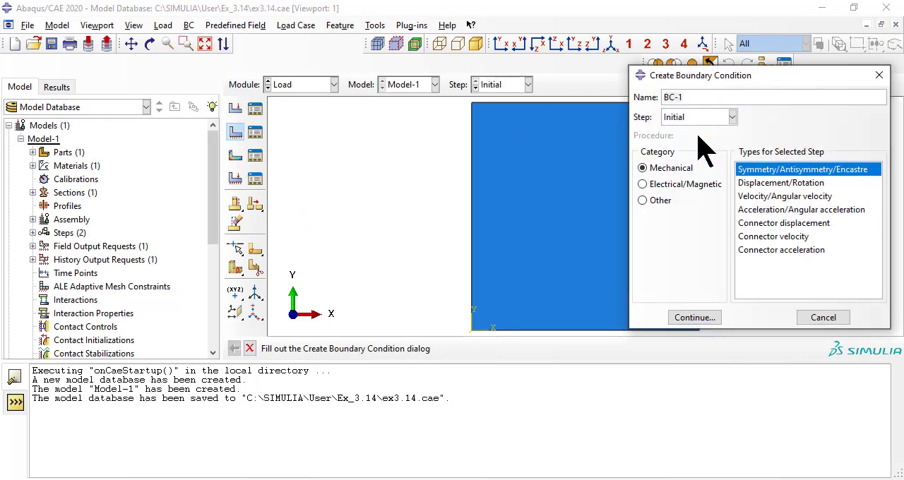
pyautogui.click(695, 318)
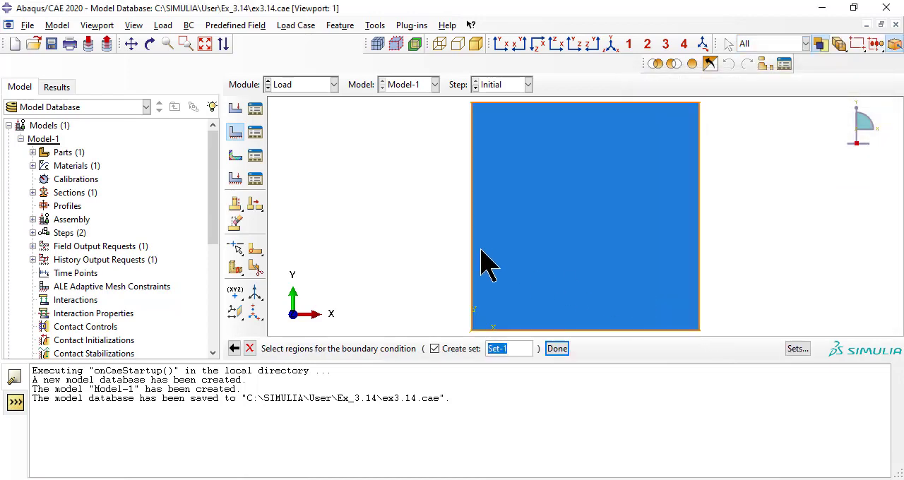
pyautogui.click(472, 268)
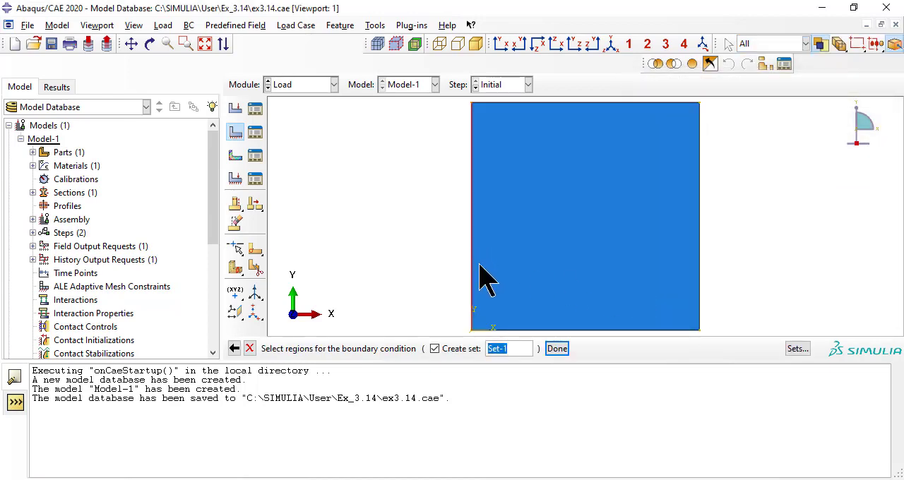
pyautogui.click(562, 348)
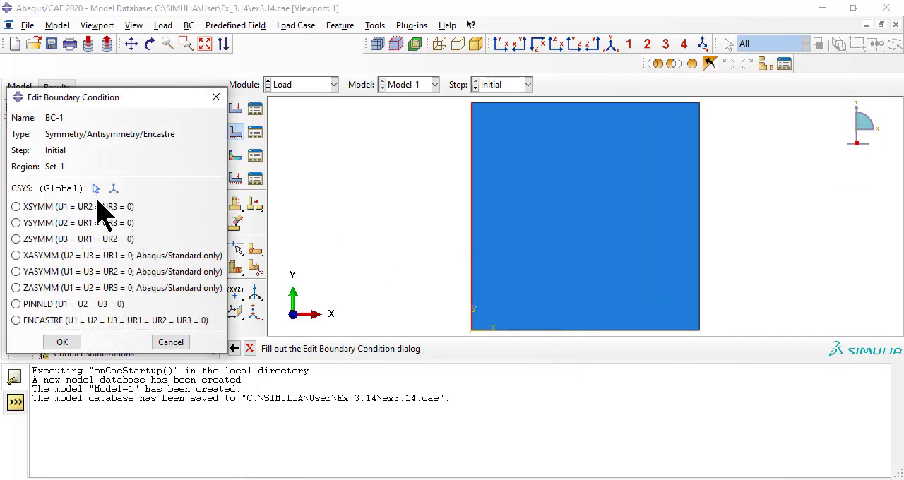
pyautogui.click(98, 206)
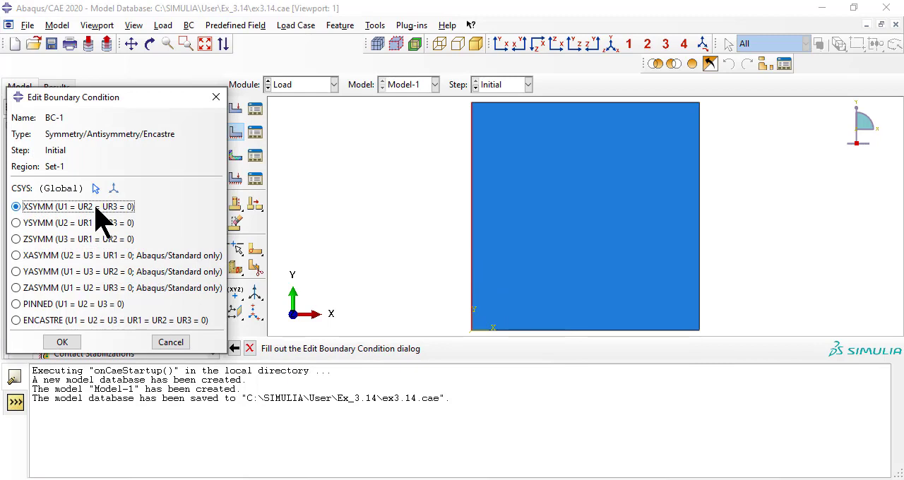
pyautogui.click(71, 343)
# Step: Apply a YSYMM symmetry boundary condition to the plate's bottom edge in the Initial step
pyautogui.click(189, 26)
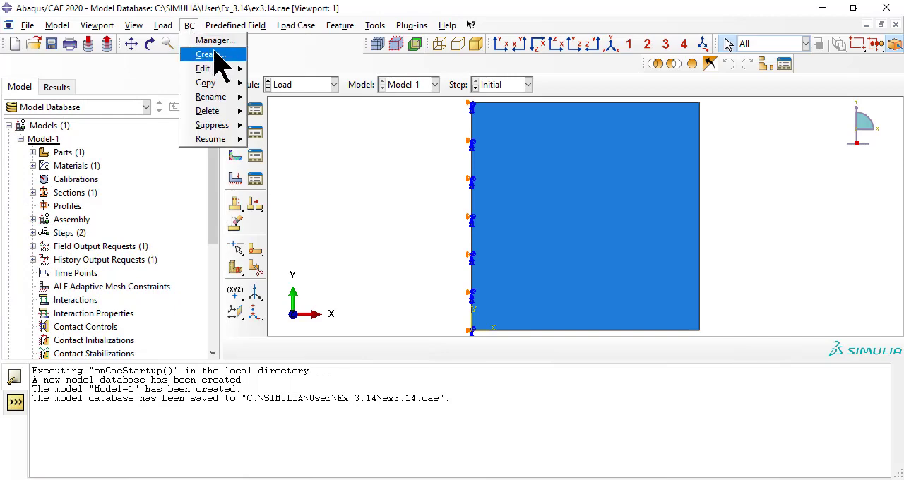
pyautogui.click(209, 54)
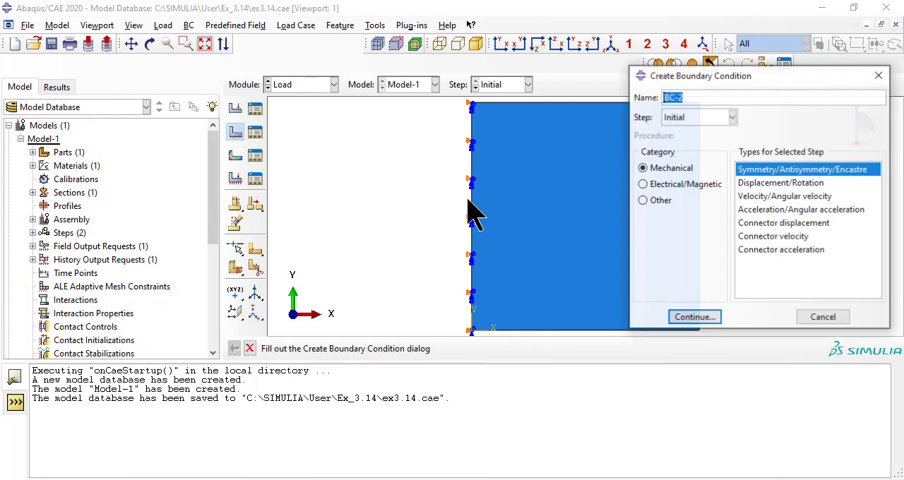
pyautogui.click(693, 318)
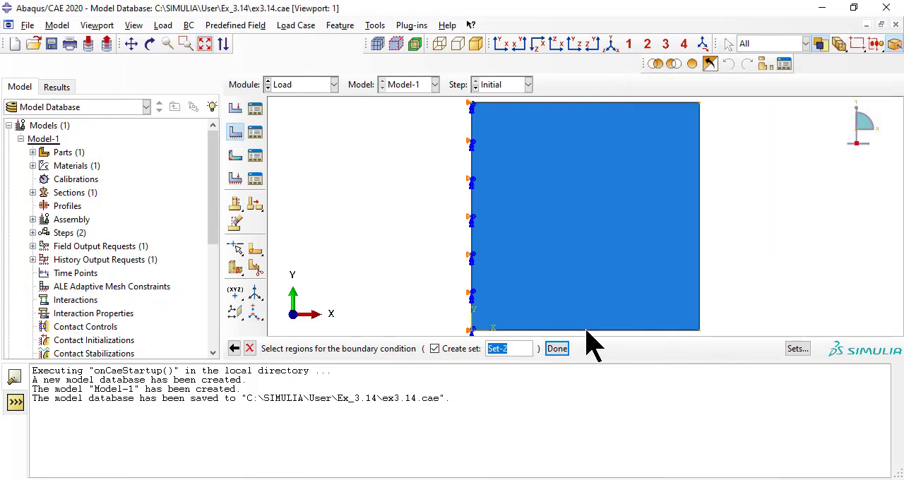
pyautogui.click(558, 348)
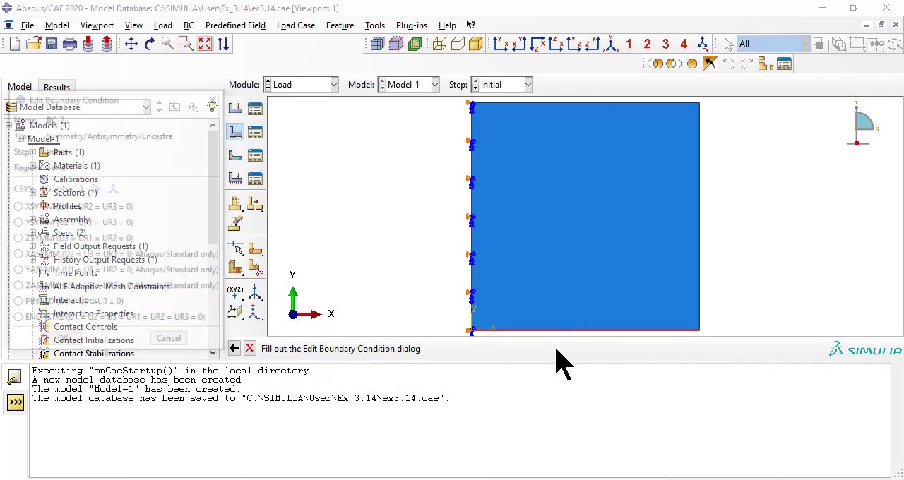
pyautogui.click(41, 224)
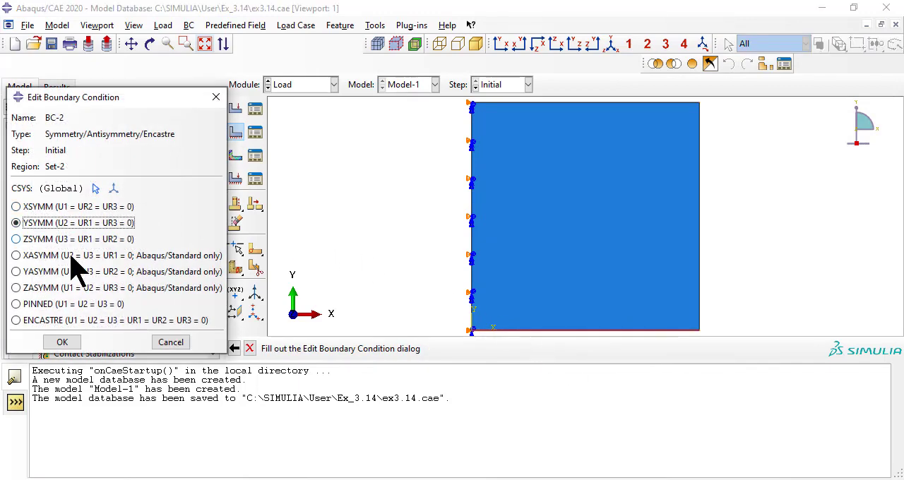
pyautogui.click(60, 341)
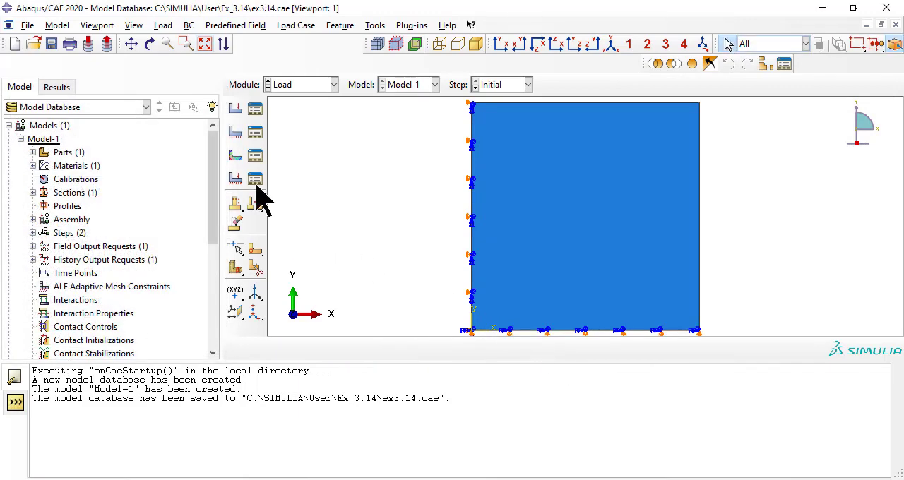
# Step: Start a Displacement/Rotation boundary condition in the Initial step on the plate's lower-left corner point
pyautogui.click(188, 25)
pyautogui.click(196, 37)
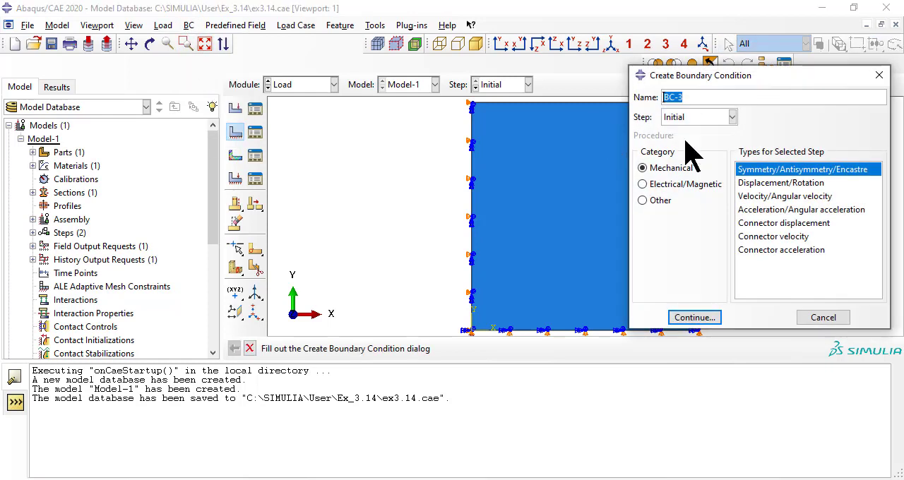
pyautogui.click(812, 183)
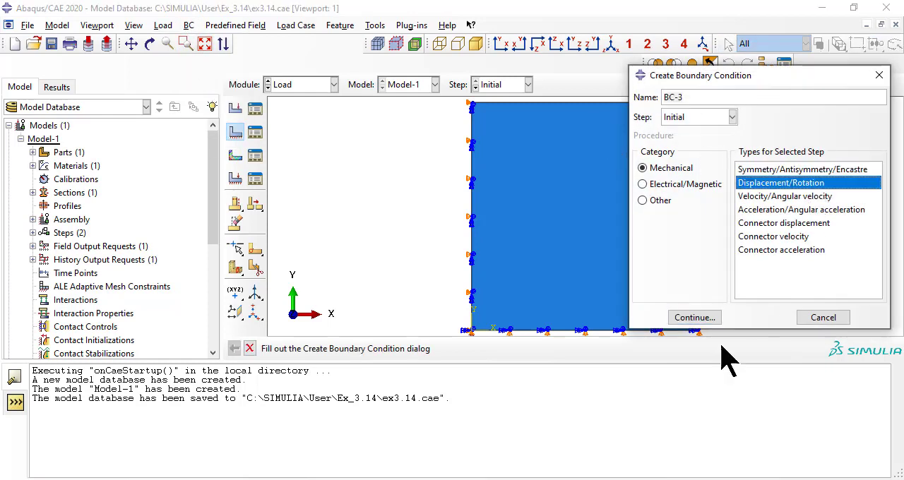
pyautogui.click(694, 318)
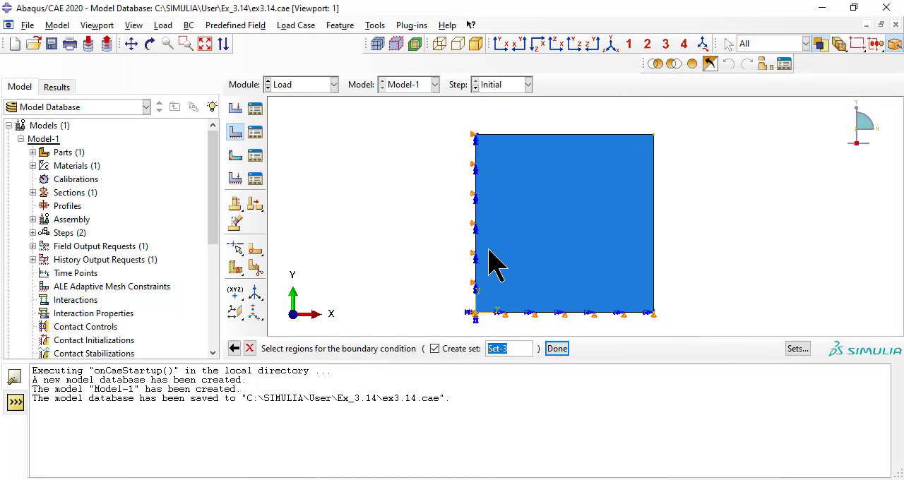
pyautogui.scroll(5, 478, 322)
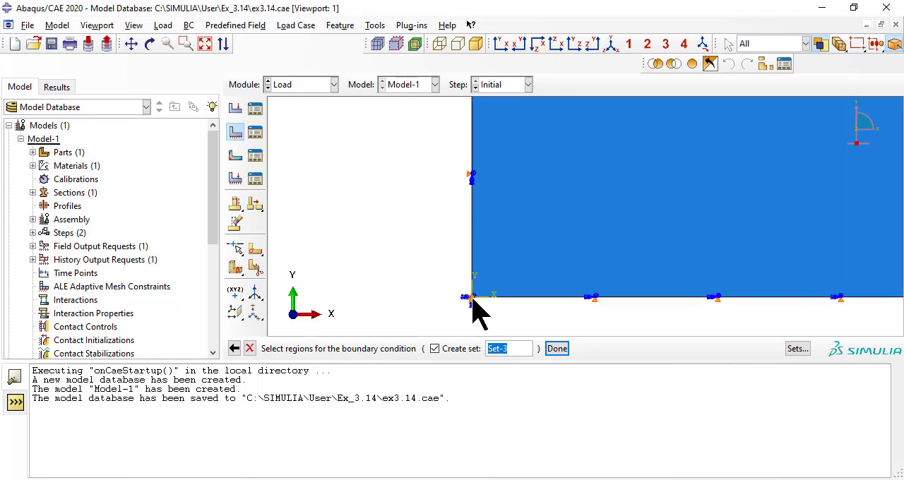
pyautogui.click(557, 348)
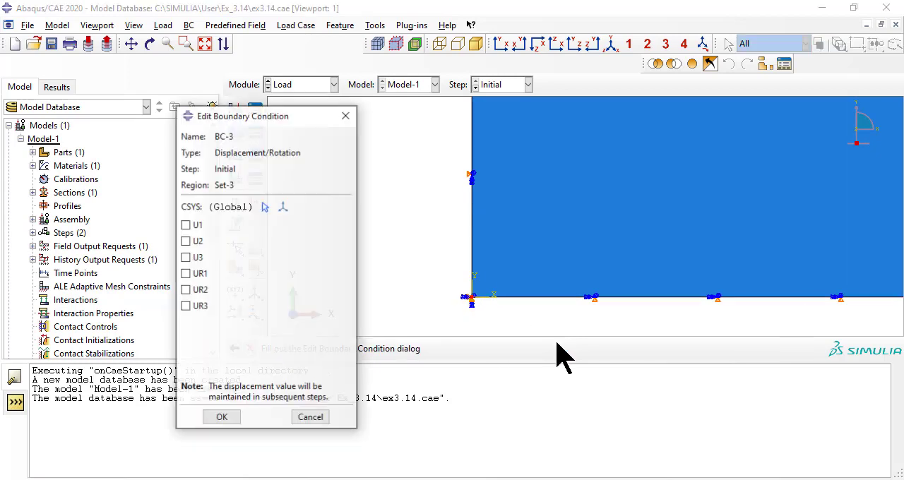
# Step: Fix U1, U2, U3, UR1, UR2 and UR3 at the corner point and save the boundary condition
pyautogui.click(196, 224)
pyautogui.click(198, 241)
pyautogui.click(198, 257)
pyautogui.click(200, 273)
pyautogui.click(200, 290)
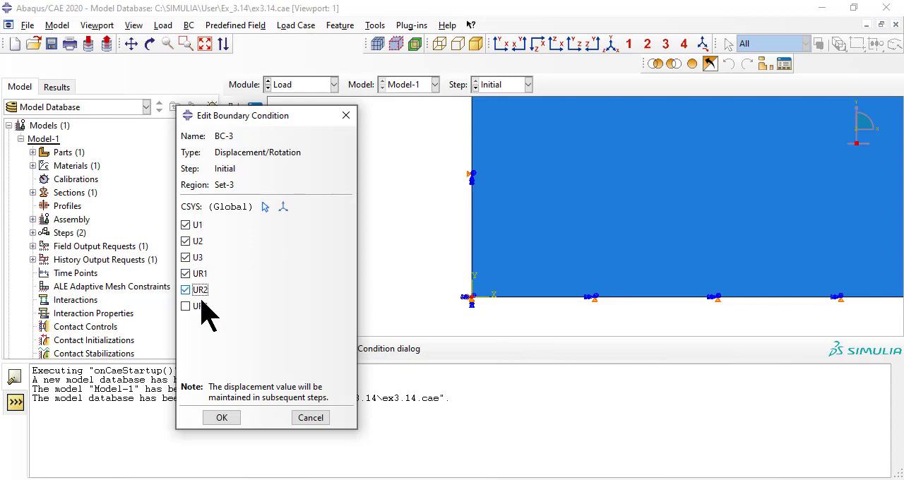
pyautogui.click(200, 306)
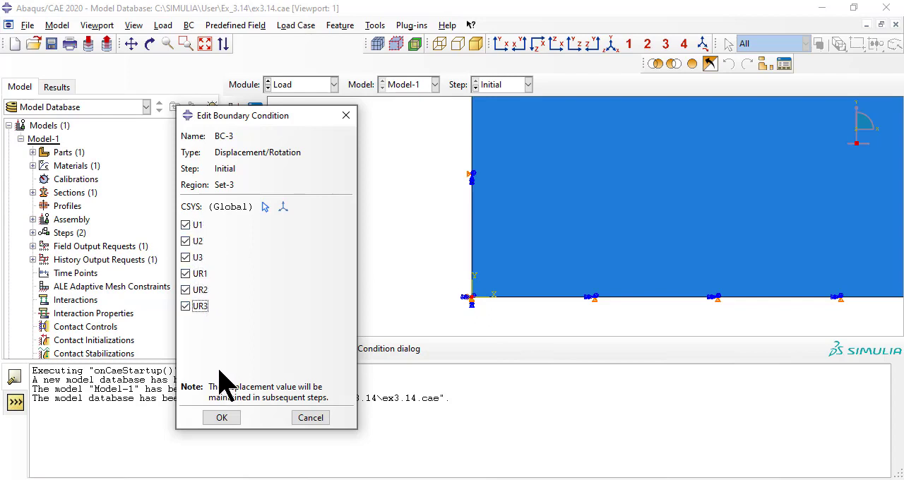
pyautogui.click(223, 417)
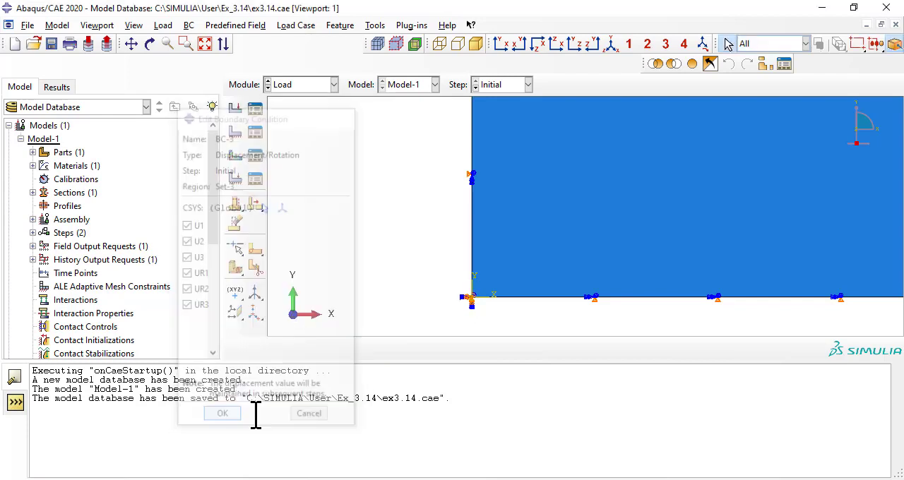
# Step: Create a Temperature predefined field in the Initial step over the whole plate, constant through region, with magnitude 0
pyautogui.scroll(3, 368, 164)
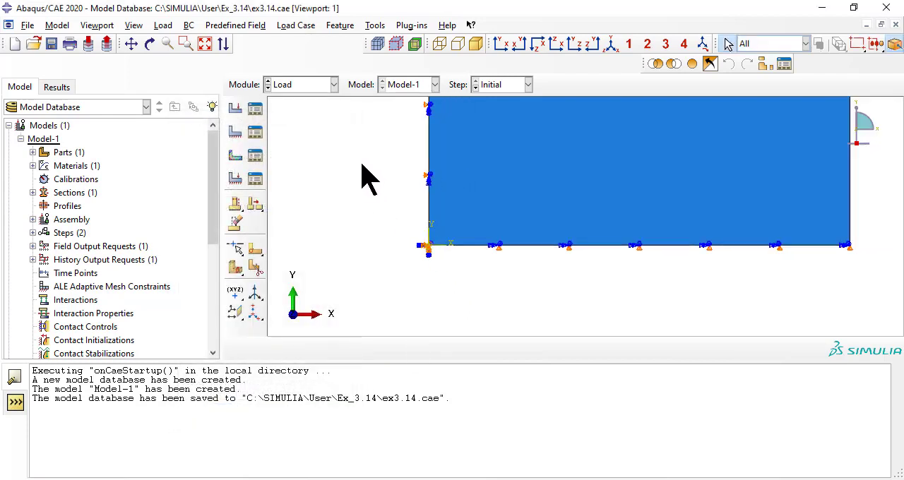
pyautogui.press('F6')
pyautogui.click(254, 28)
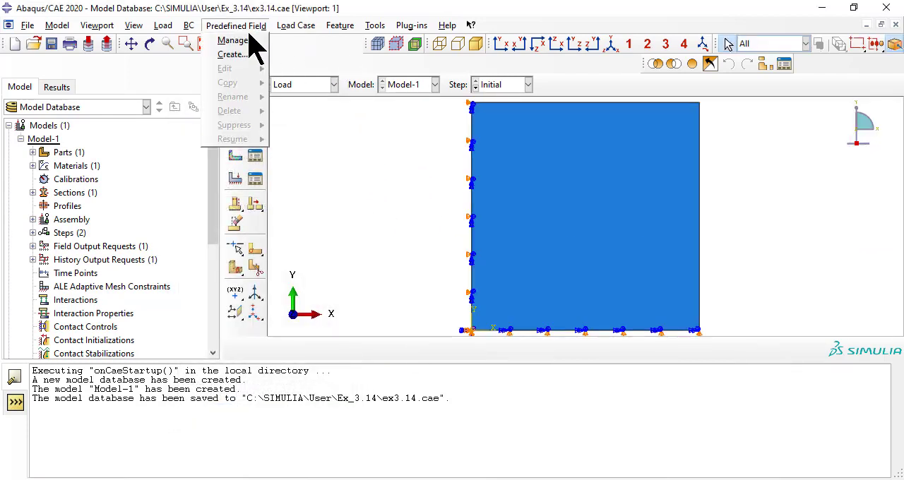
pyautogui.click(248, 54)
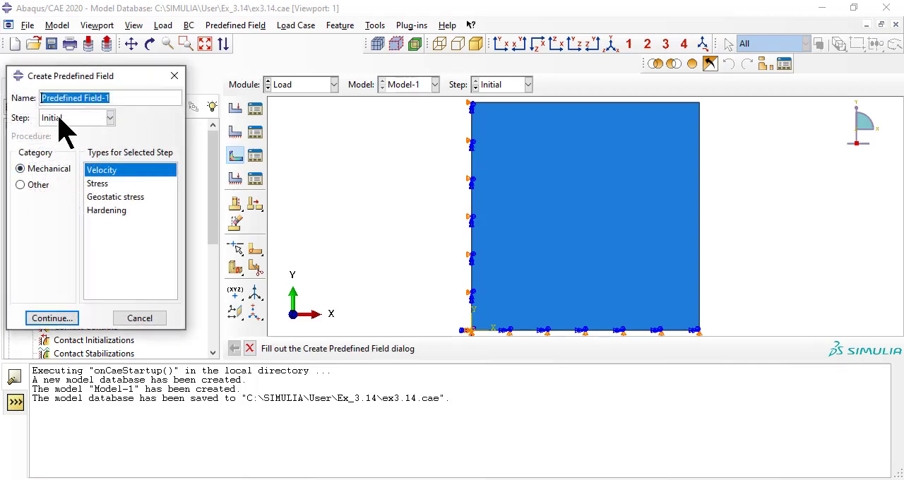
pyautogui.click(38, 185)
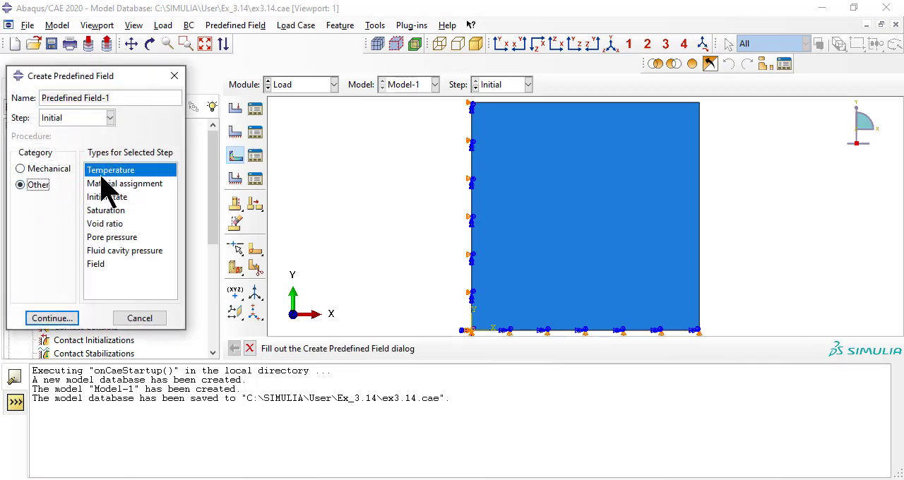
pyautogui.click(63, 318)
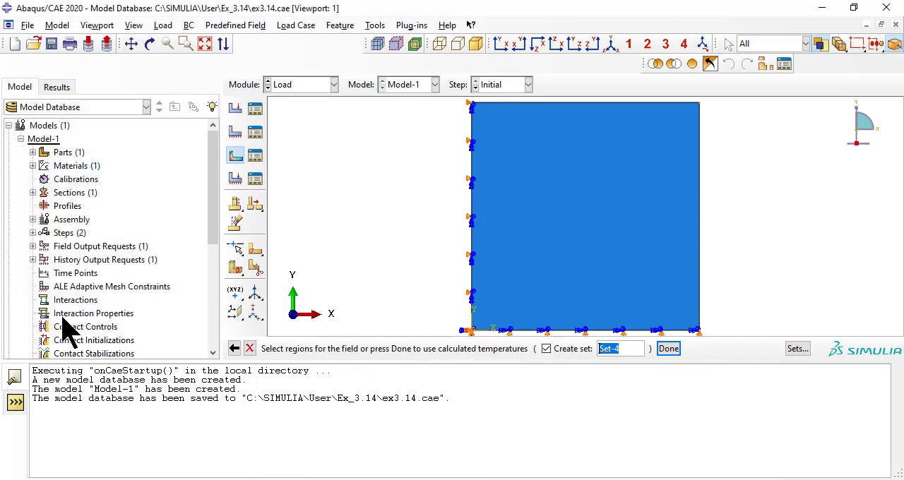
pyautogui.click(577, 228)
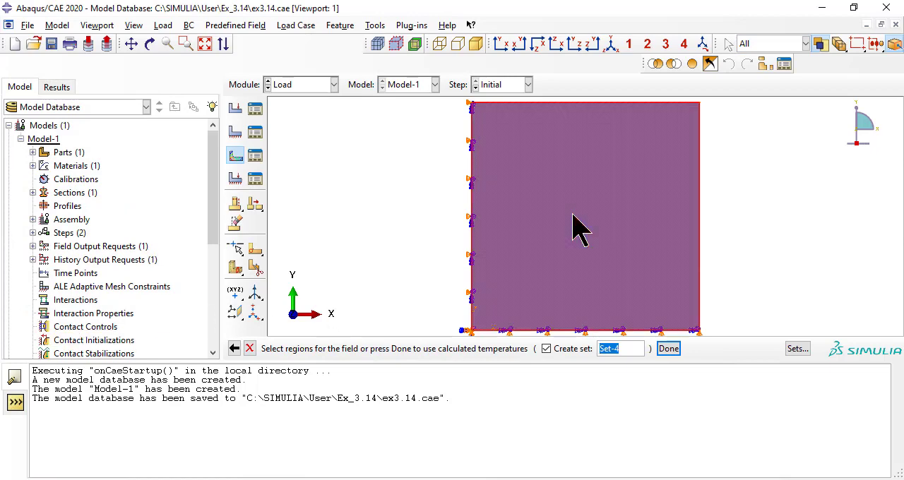
pyautogui.click(665, 349)
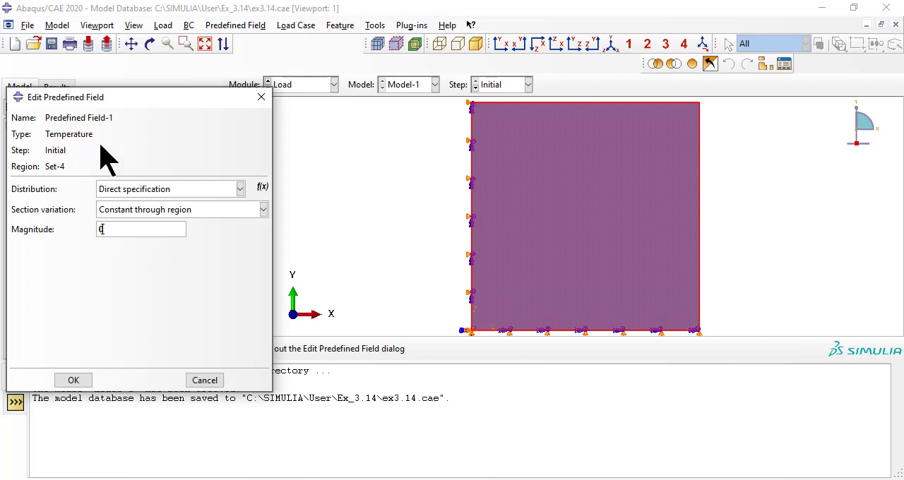
pyautogui.click(73, 380)
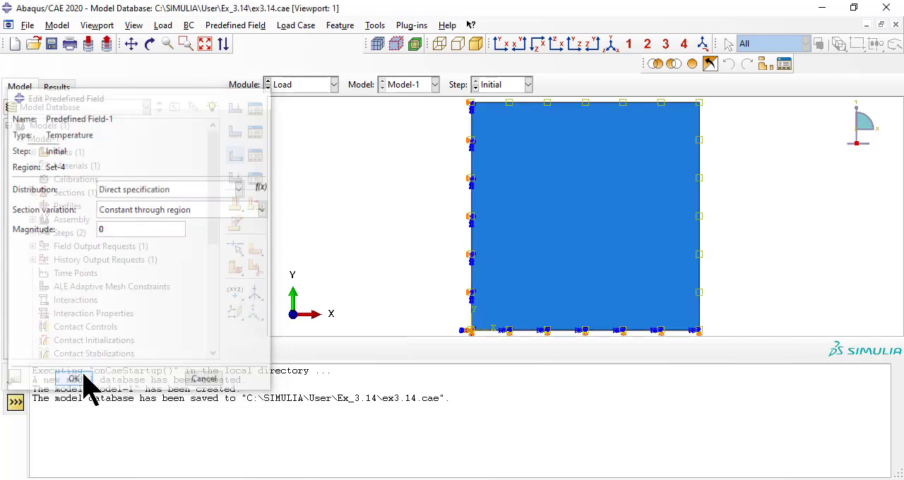
# Step: Edit the temperature field in Step-1, changing its status to Modified and its magnitude to -150 with Ramp amplitude
pyautogui.click(244, 25)
pyautogui.click(244, 42)
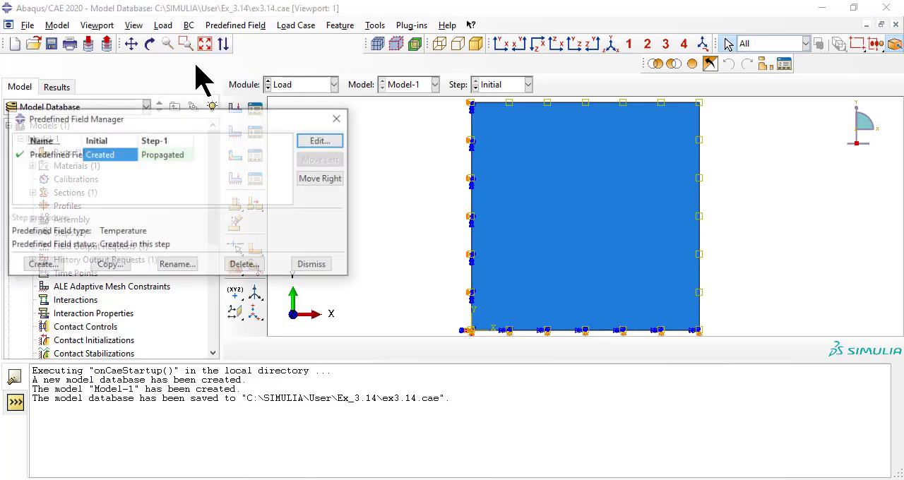
pyautogui.moveTo(82, 145); pyautogui.dragTo(140, 142)
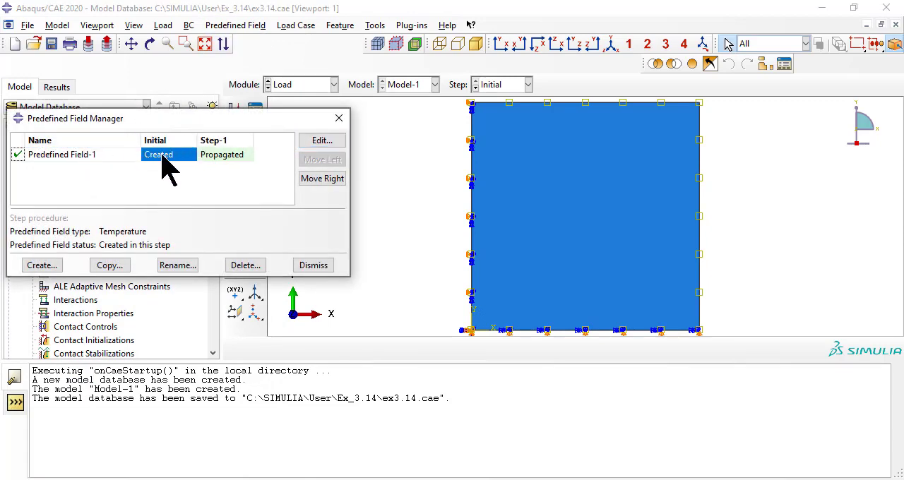
pyautogui.click(249, 154)
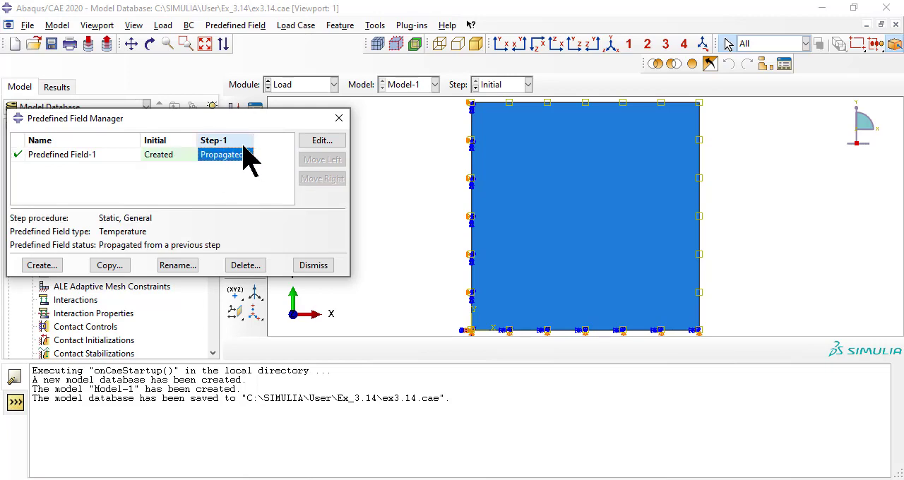
pyautogui.click(318, 148)
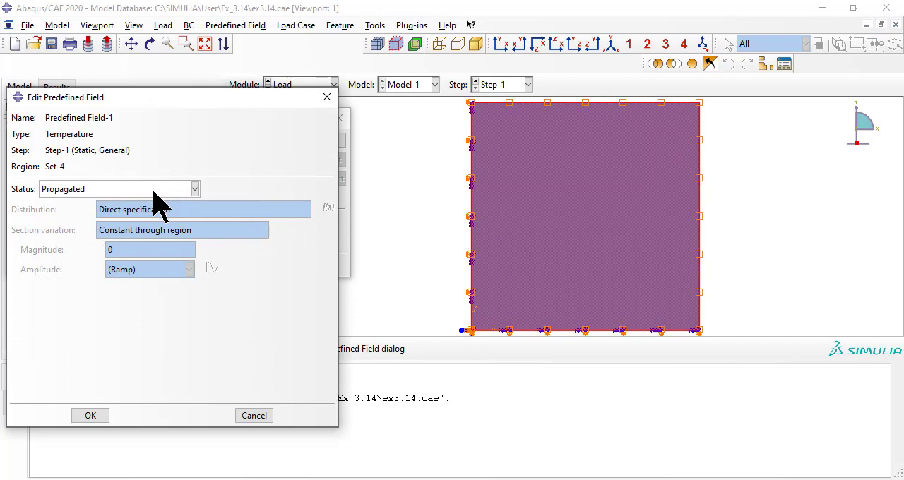
pyautogui.click(195, 190)
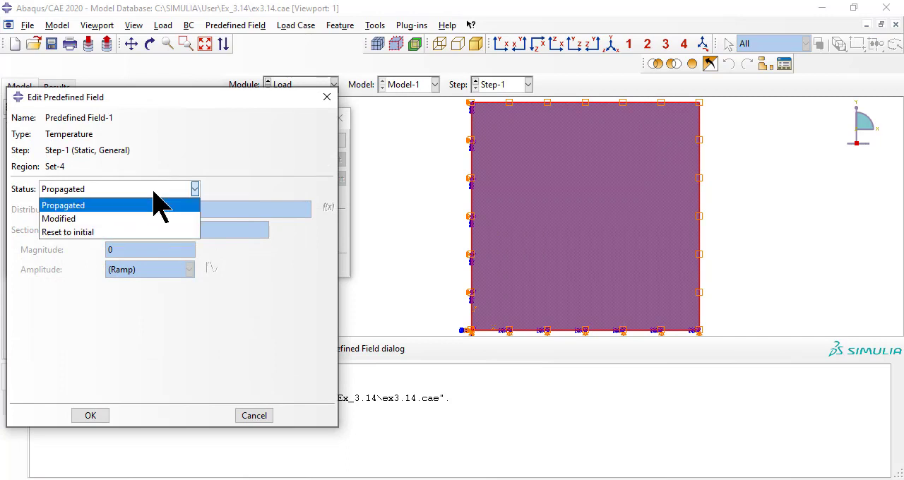
pyautogui.click(131, 219)
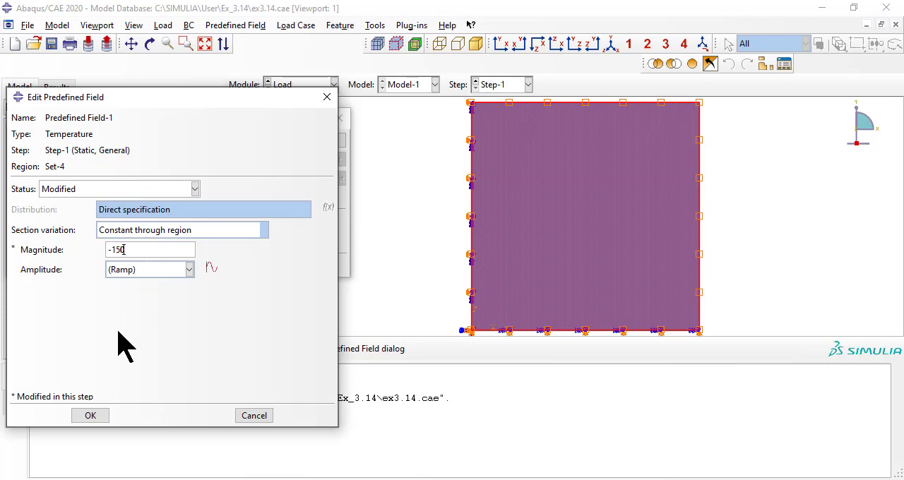
pyautogui.click(90, 415)
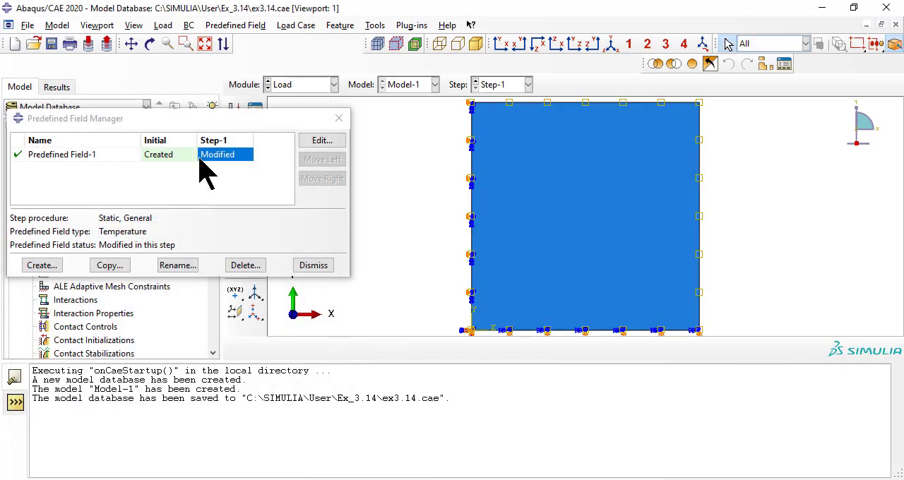
pyautogui.click(62, 156)
pyautogui.click(235, 156)
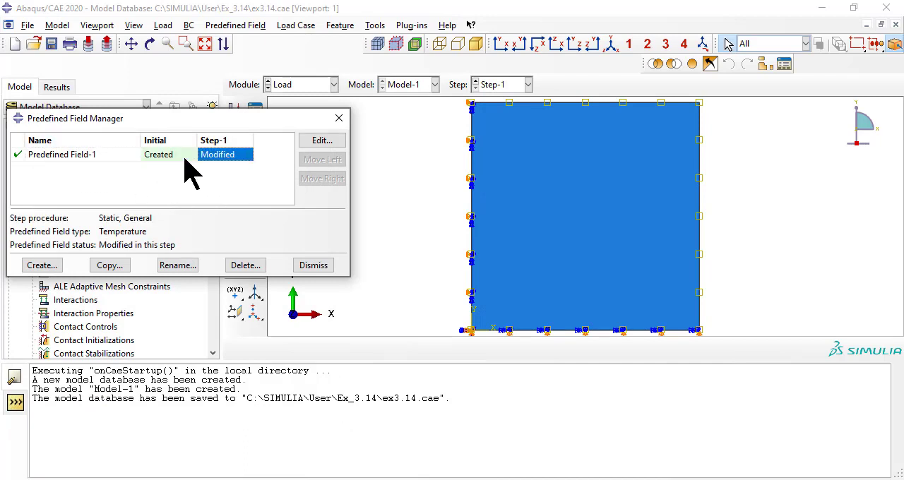
pyautogui.click(185, 157)
pyautogui.click(247, 157)
pyautogui.click(314, 265)
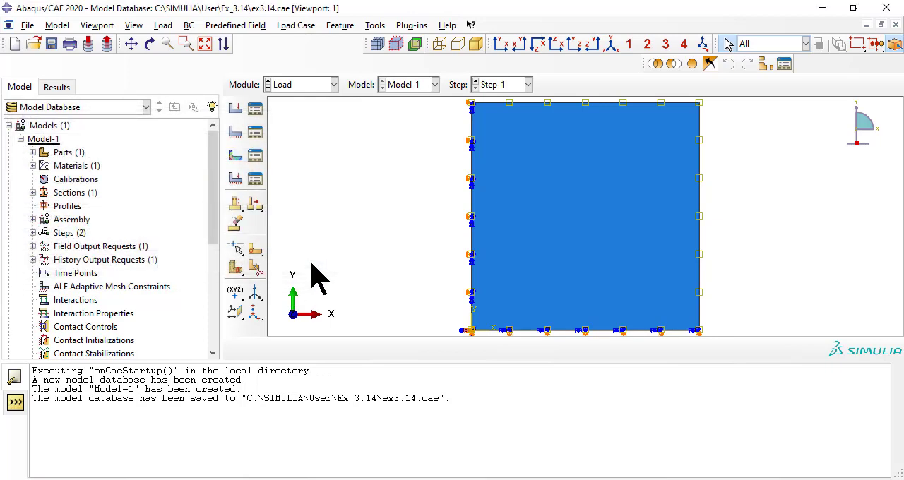
# Step: Switch to the Mesh module and seed the plate instance with an approximate global size of 100
pyautogui.click(310, 85)
pyautogui.click(302, 180)
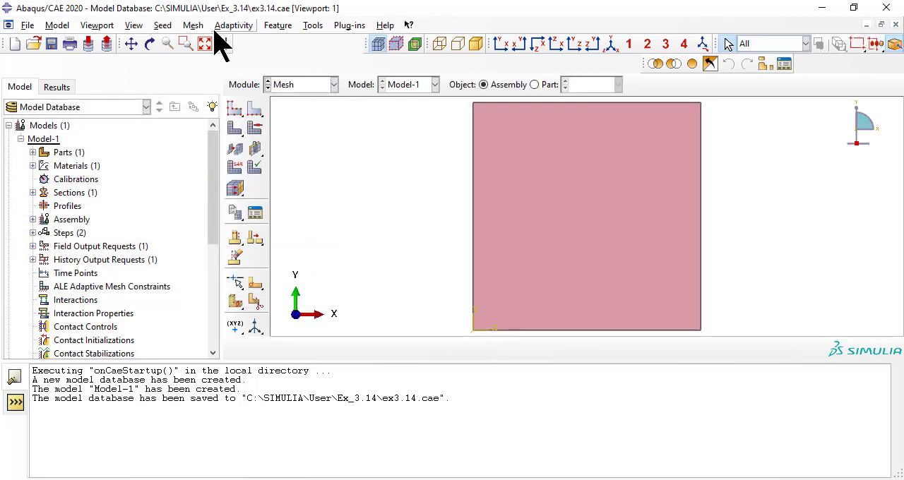
pyautogui.click(165, 27)
pyautogui.click(173, 40)
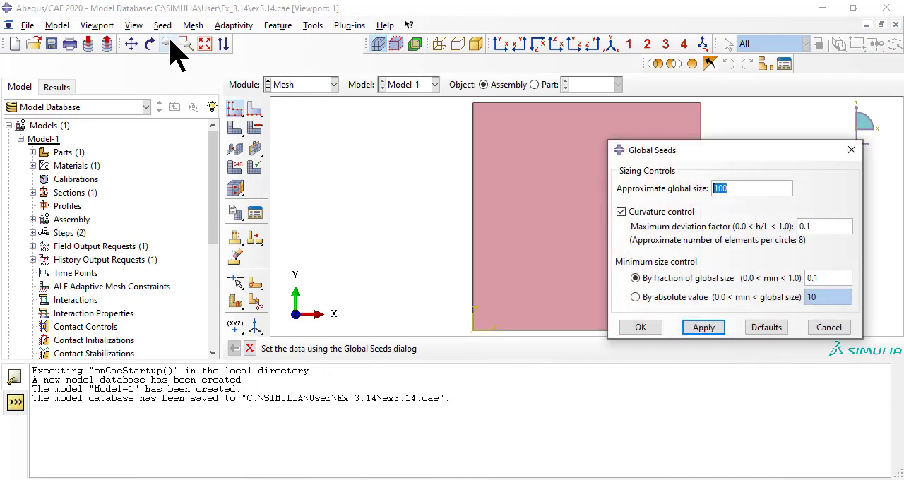
pyautogui.press('Return')
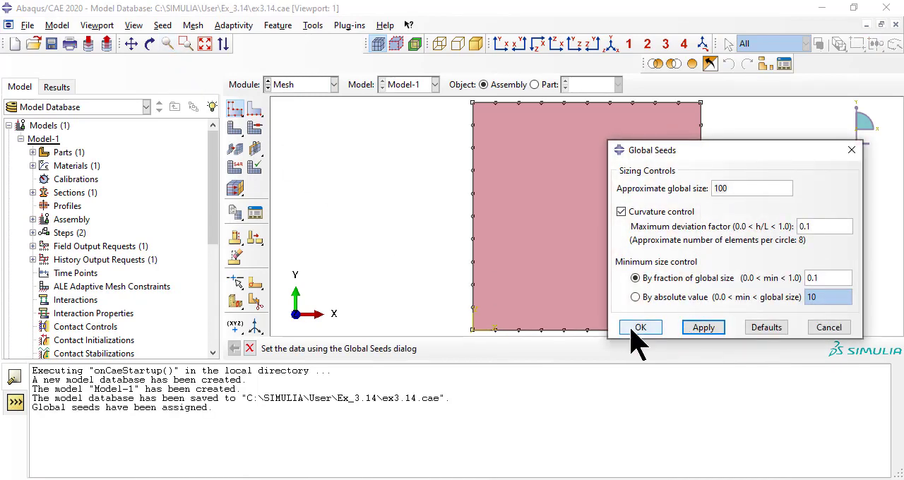
pyautogui.click(628, 332)
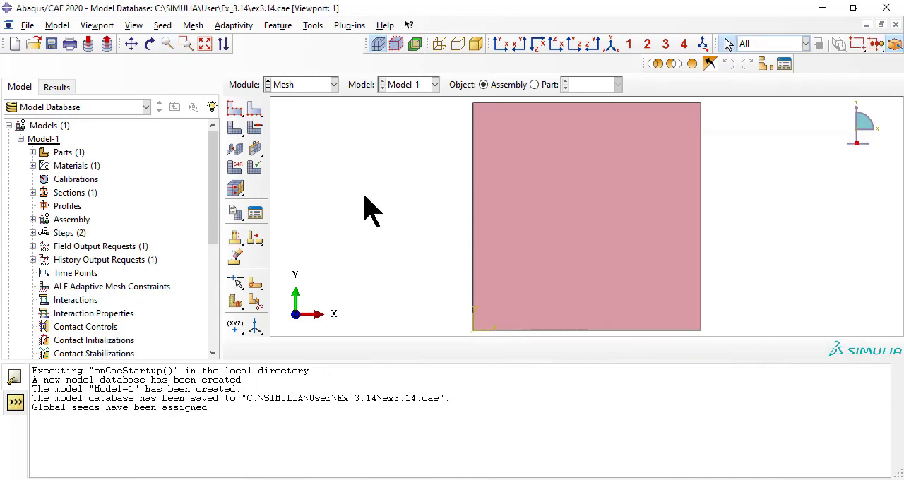
# Step: Assign the plate face a Standard quadratic shell element type with 5 DOF per node
pyautogui.click(192, 26)
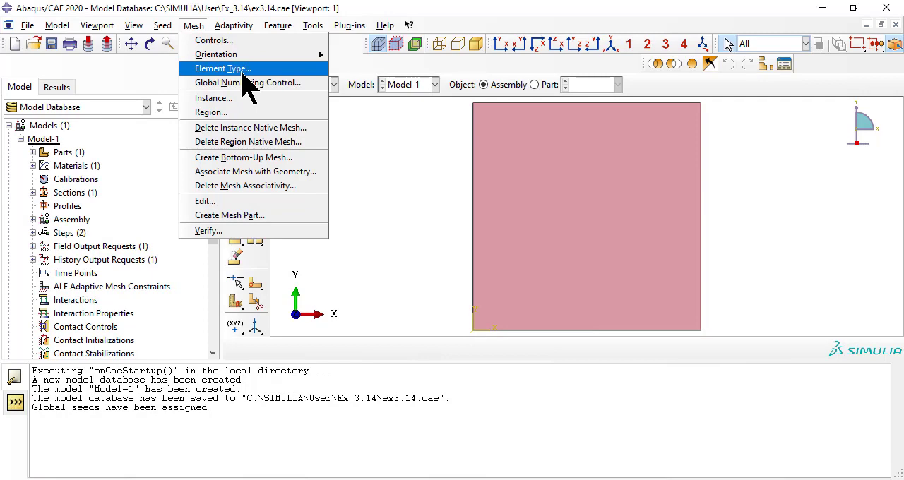
pyautogui.click(242, 69)
pyautogui.click(520, 206)
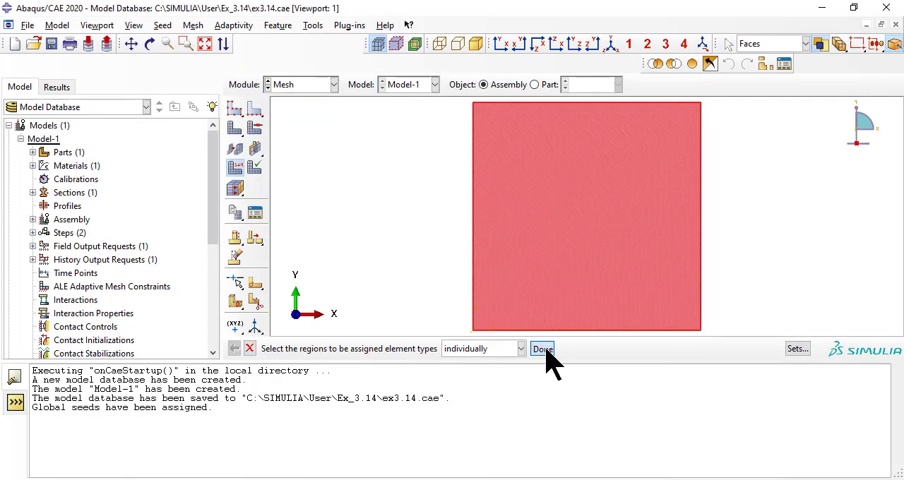
pyautogui.click(543, 349)
pyautogui.click(137, 128)
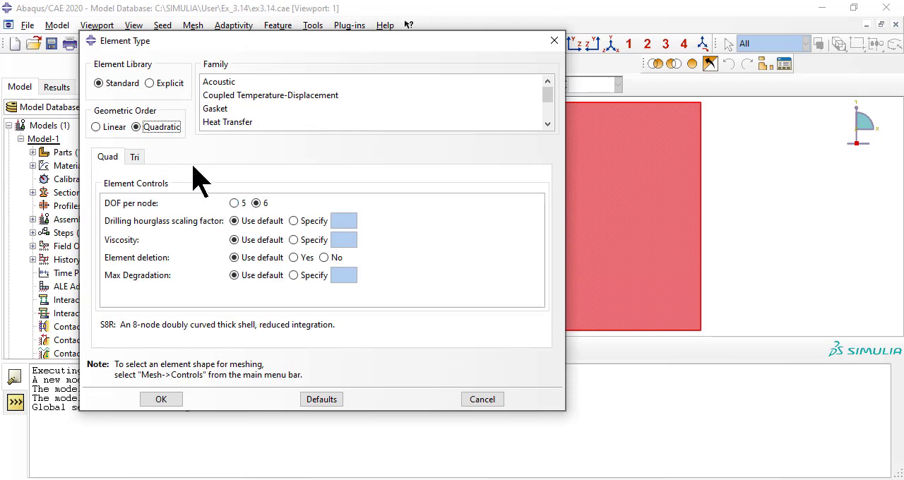
pyautogui.click(234, 203)
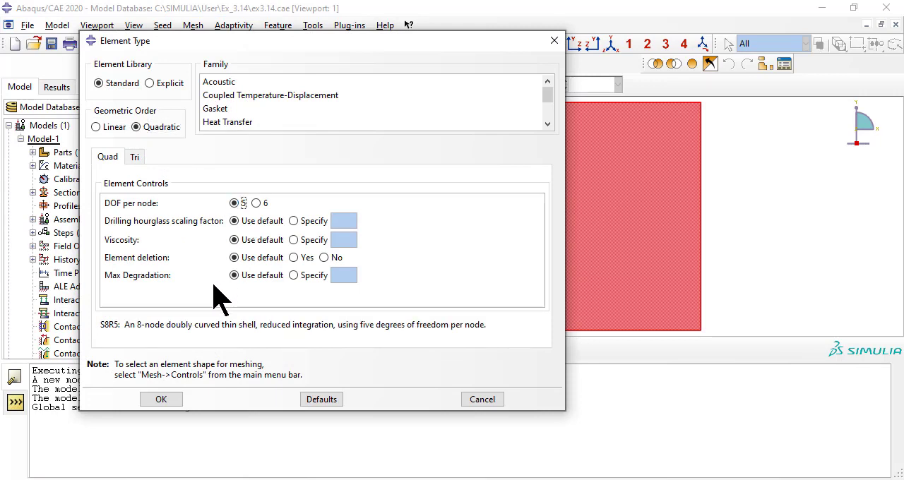
pyautogui.tripleClick(230, 325)
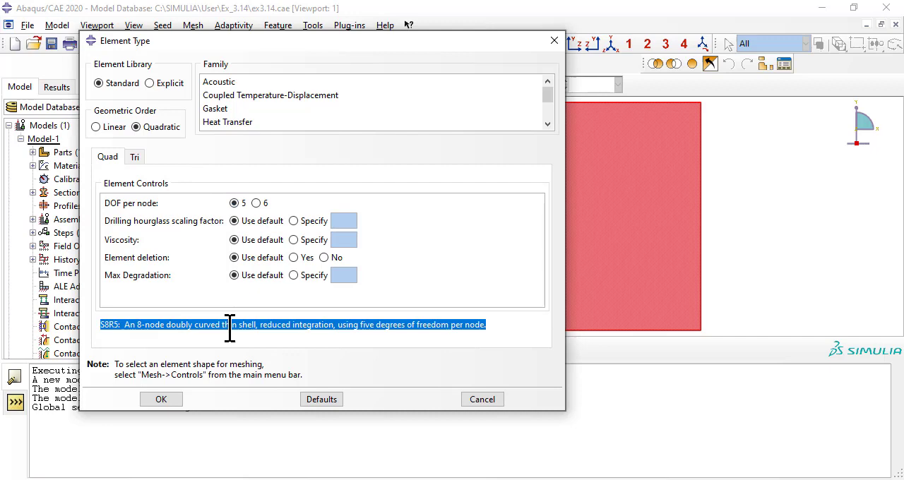
pyautogui.click(161, 398)
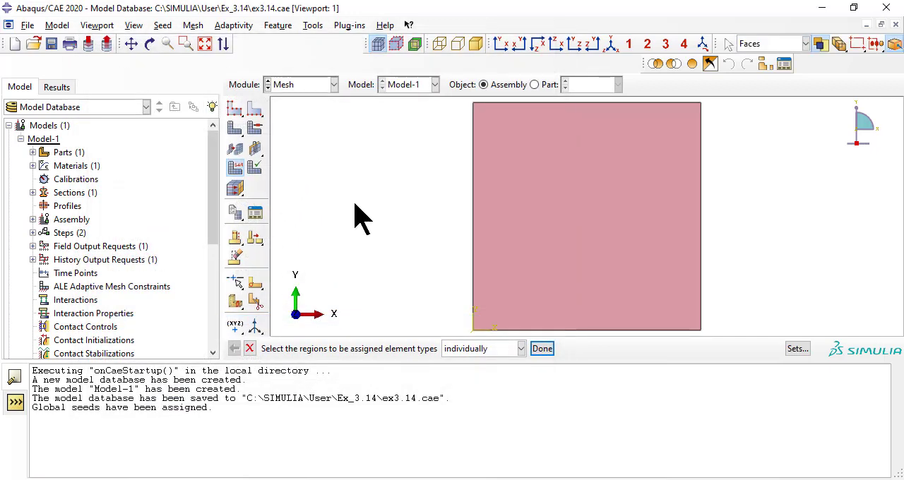
# Step: Mesh the plate part instance with the assigned seeds and element type
pyautogui.click(193, 25)
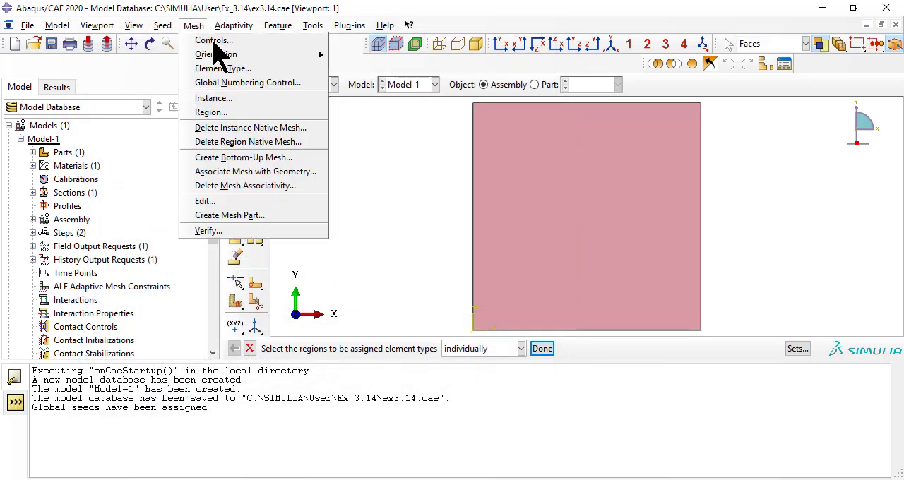
pyautogui.click(236, 100)
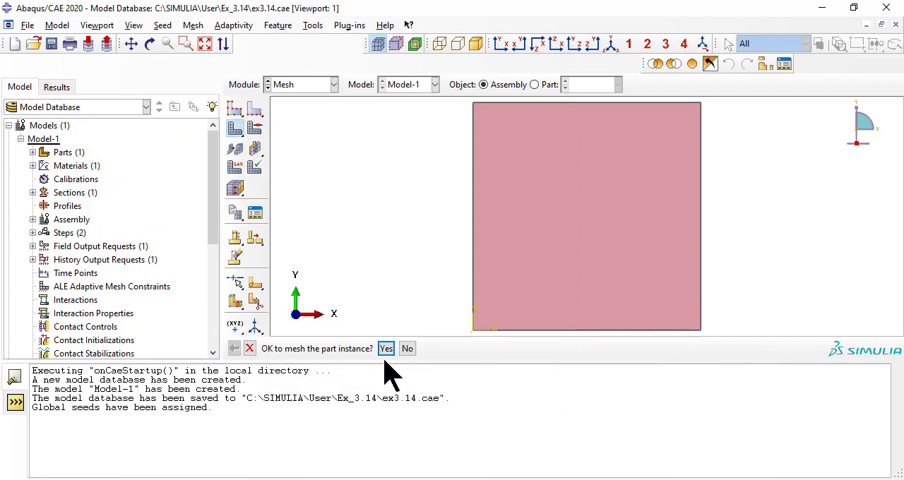
pyautogui.click(386, 348)
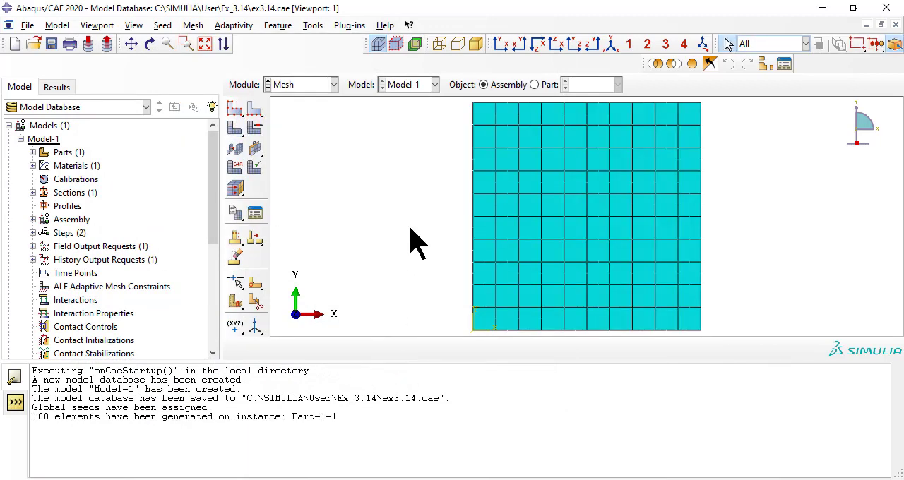
pyautogui.tripleClick(254, 416)
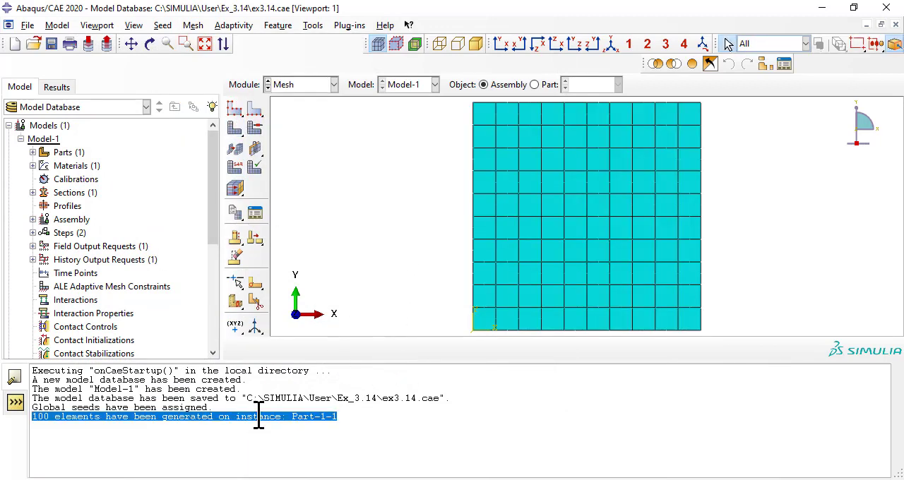
# Step: In the Job module, create a job from Model-1 with the default settings and submit it for analysis
pyautogui.click(304, 85)
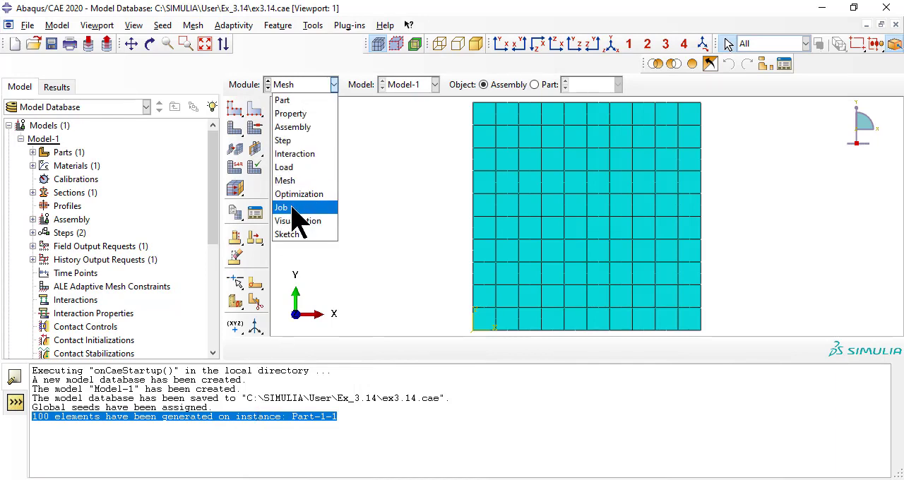
pyautogui.click(295, 206)
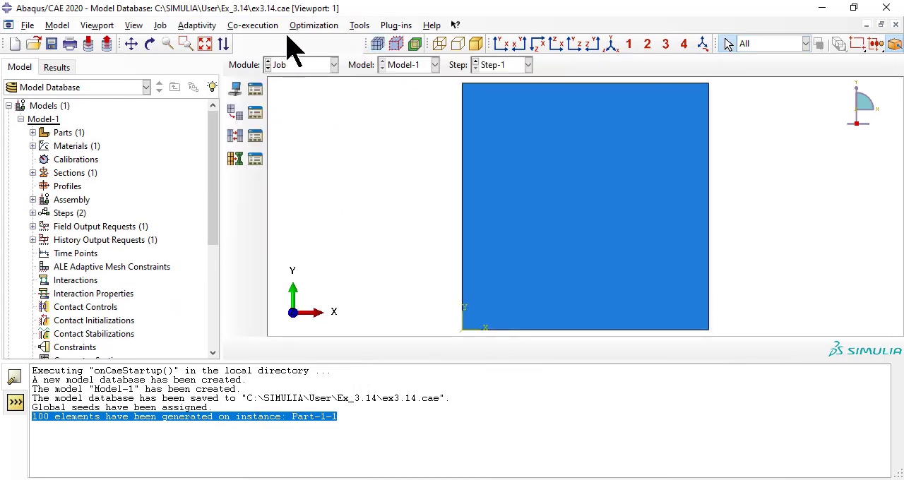
pyautogui.click(159, 26)
pyautogui.click(176, 101)
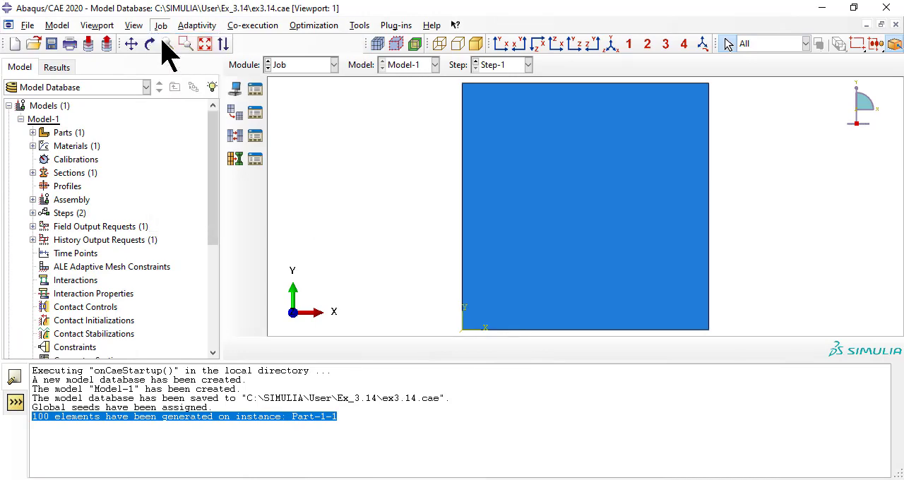
pyautogui.click(119, 224)
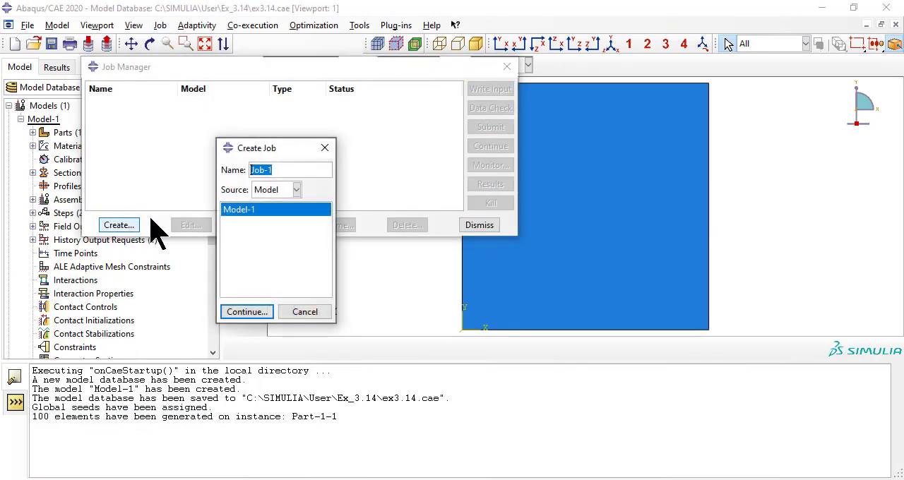
pyautogui.click(255, 311)
pyautogui.click(522, 425)
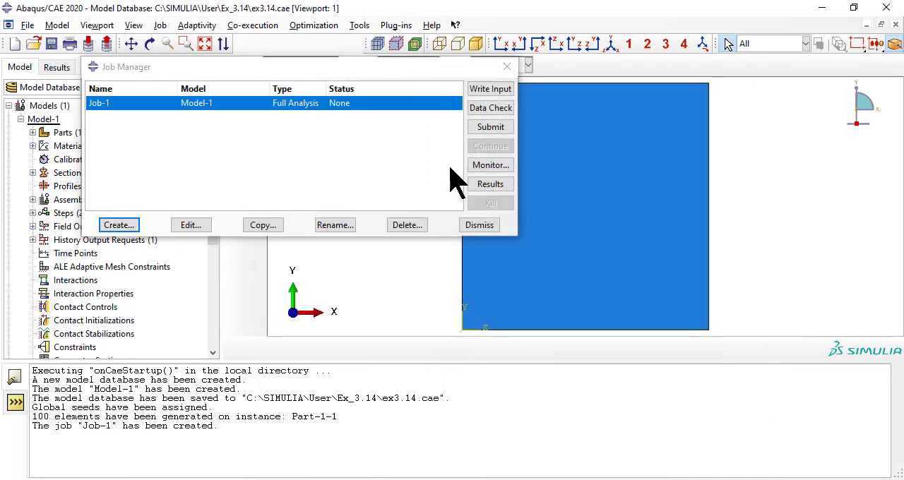
pyautogui.click(483, 129)
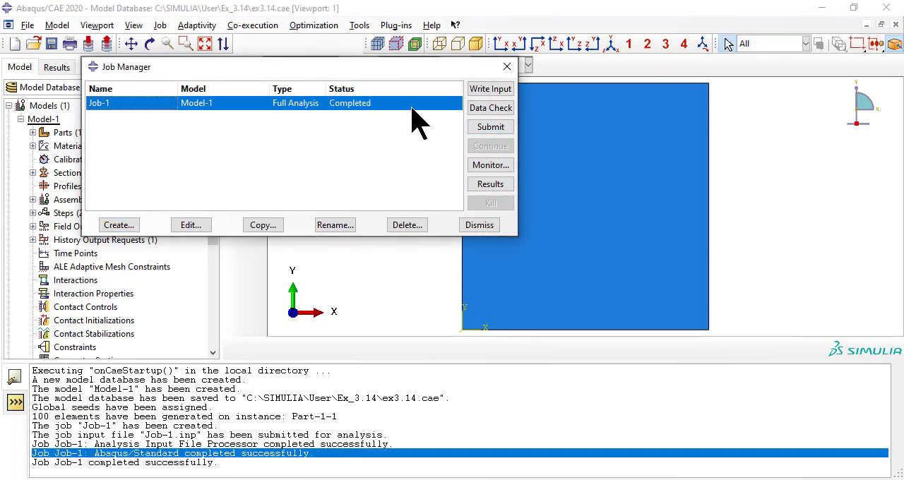
# Step: Open the job's results, allow multiple plot states and plot the deformed shape over the undeformed shape
pyautogui.click(491, 185)
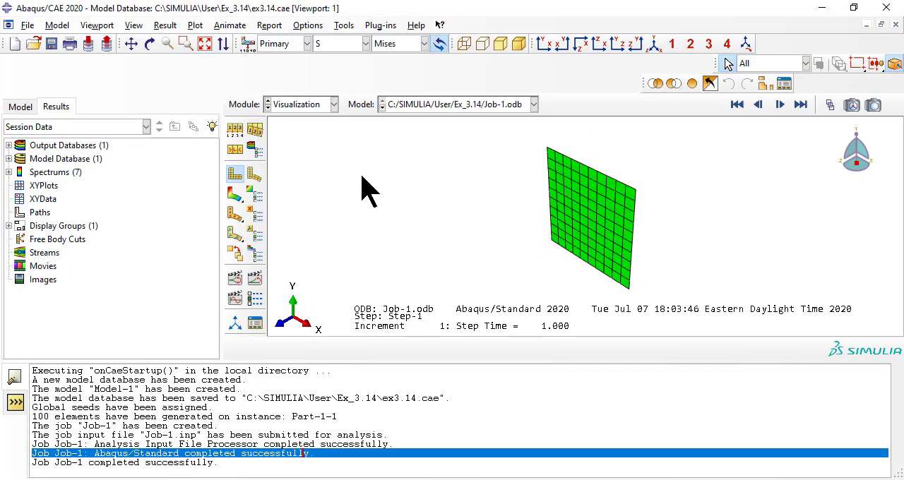
pyautogui.click(195, 25)
pyautogui.click(226, 125)
pyautogui.click(196, 25)
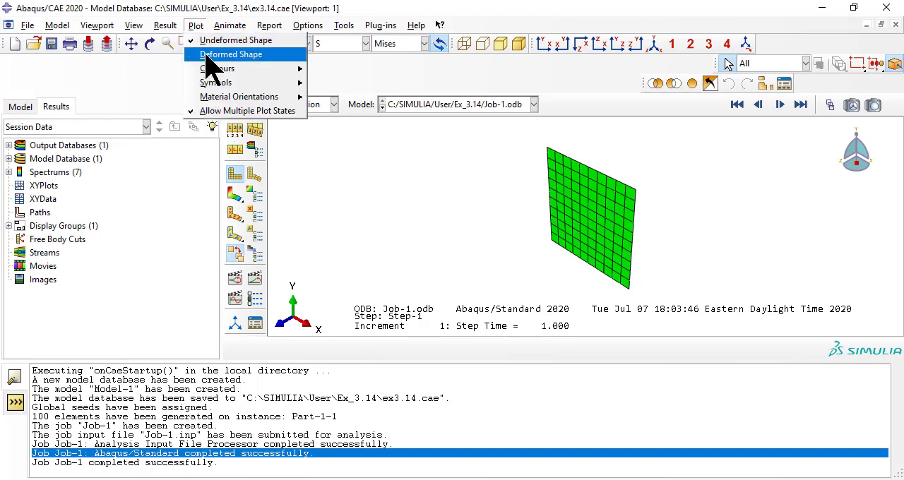
pyautogui.click(226, 55)
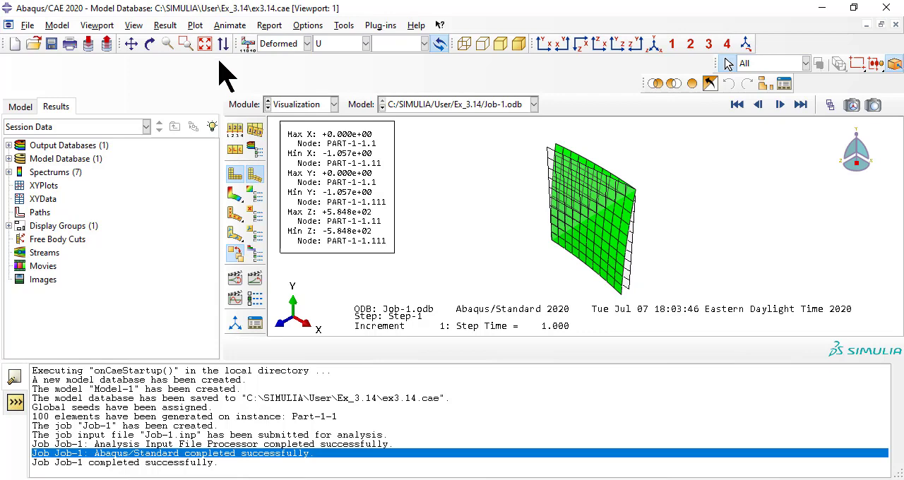
# Step: Set the common plot options to Shaded render style with only free edges visible
pyautogui.click(307, 25)
pyautogui.click(323, 39)
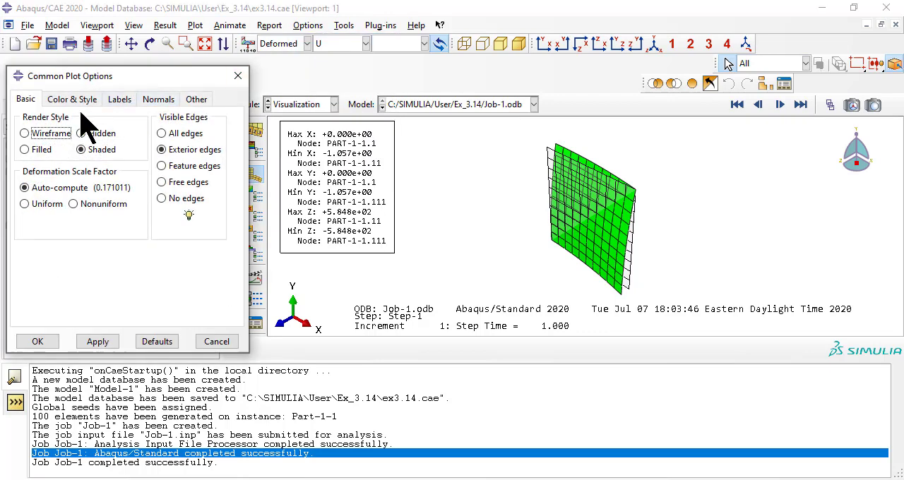
pyautogui.click(99, 153)
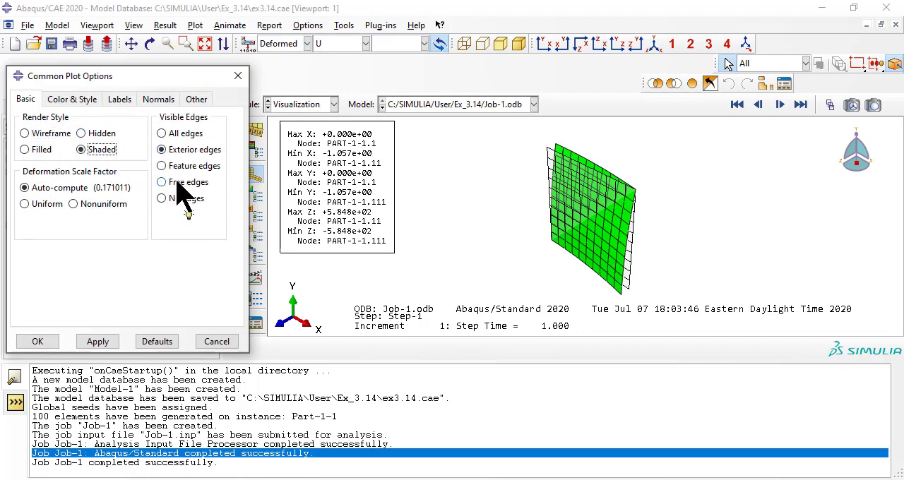
pyautogui.click(177, 183)
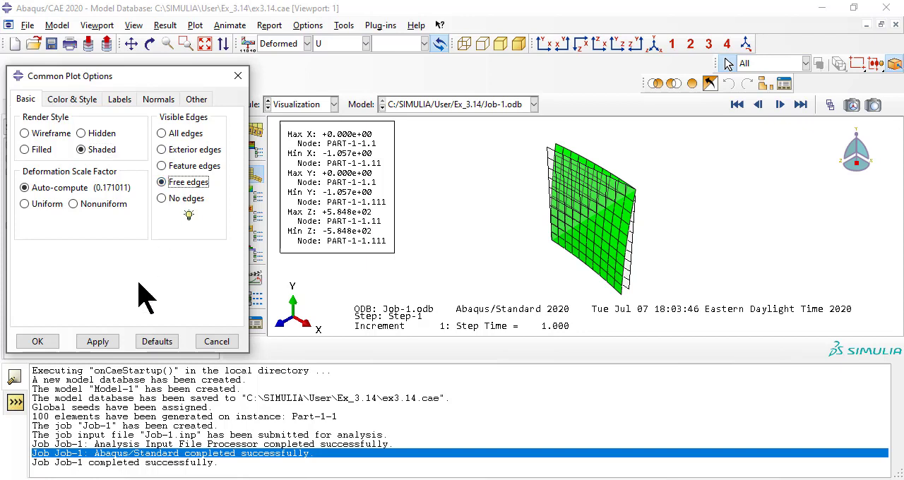
pyautogui.click(99, 342)
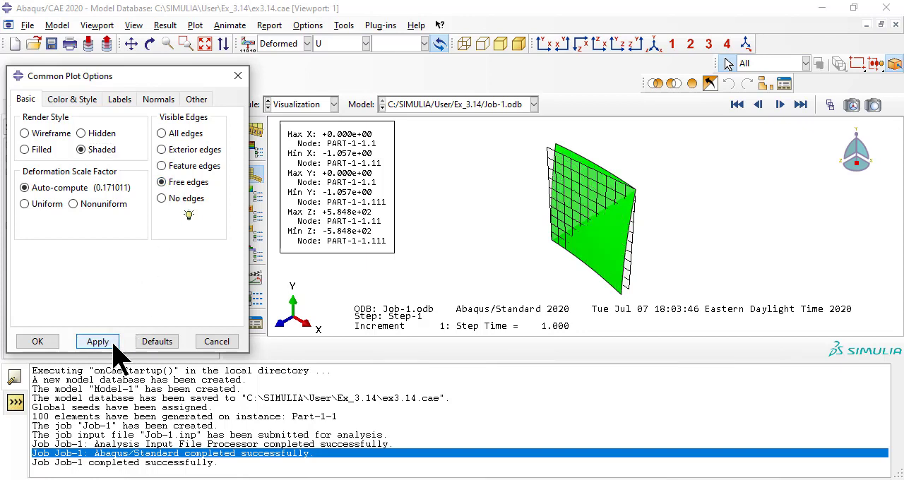
# Step: Turn on coordinate scaling in the common plot options with a Z factor of 3
pyautogui.click(199, 101)
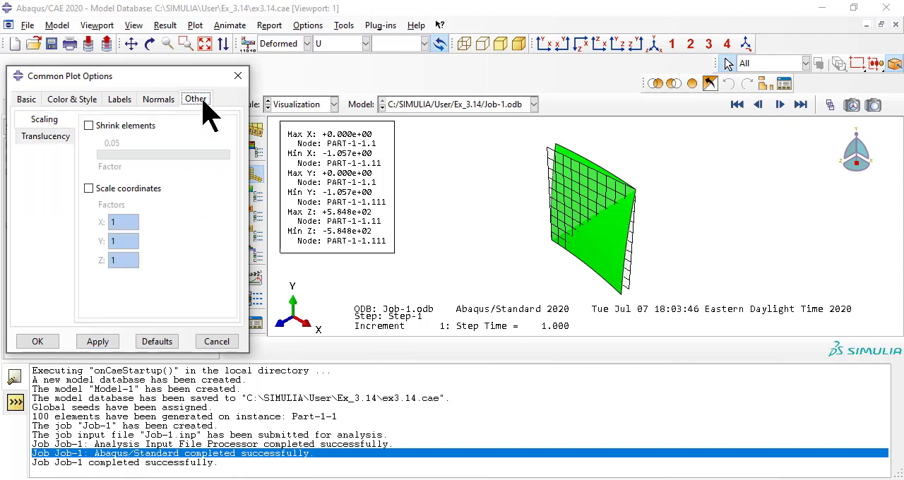
pyautogui.click(89, 189)
pyautogui.doubleClick(114, 260)
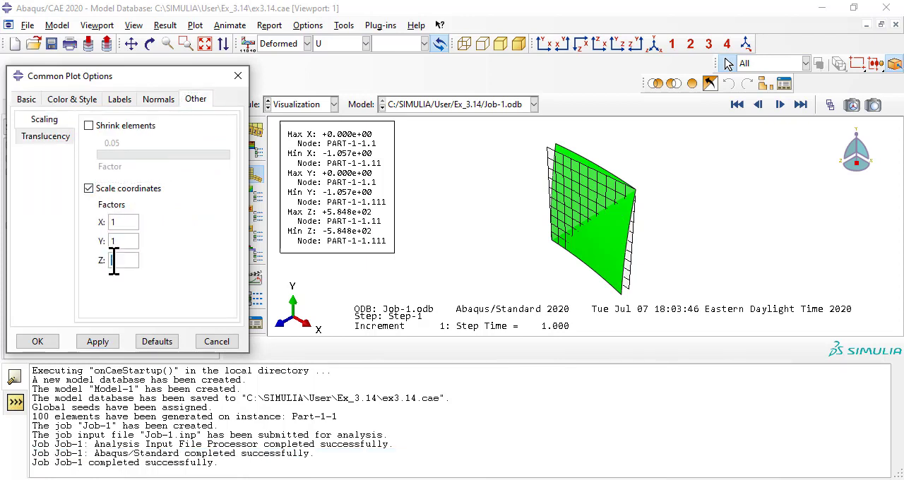
pyautogui.write('3')
pyautogui.click(99, 342)
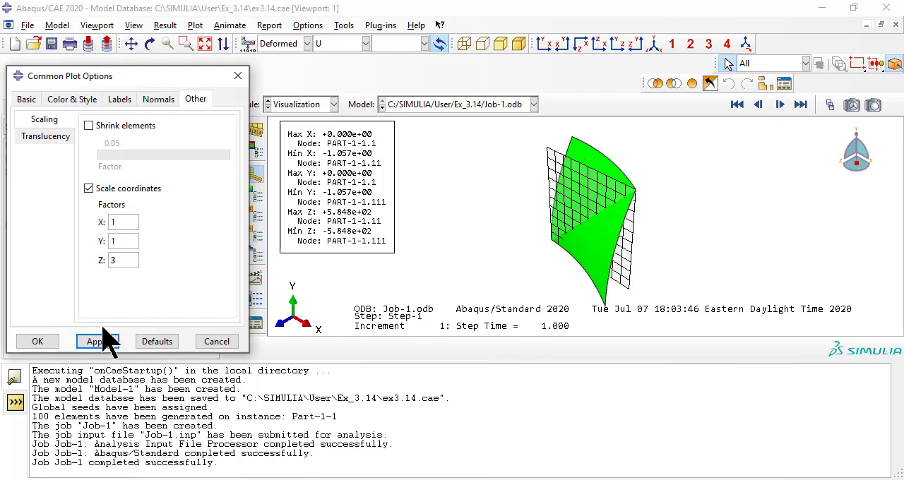
pyautogui.click(42, 342)
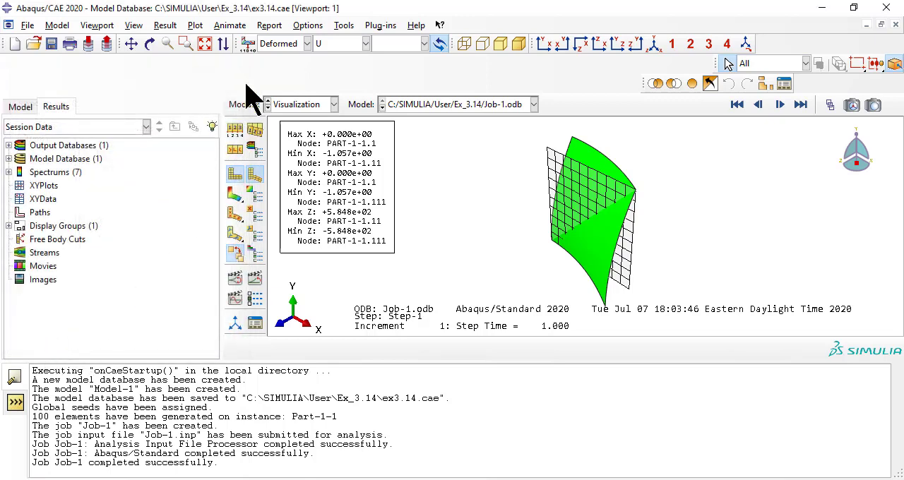
# Step: Set the superimpose plot options to show only feature edges on the undeformed plate
pyautogui.click(308, 25)
pyautogui.click(332, 54)
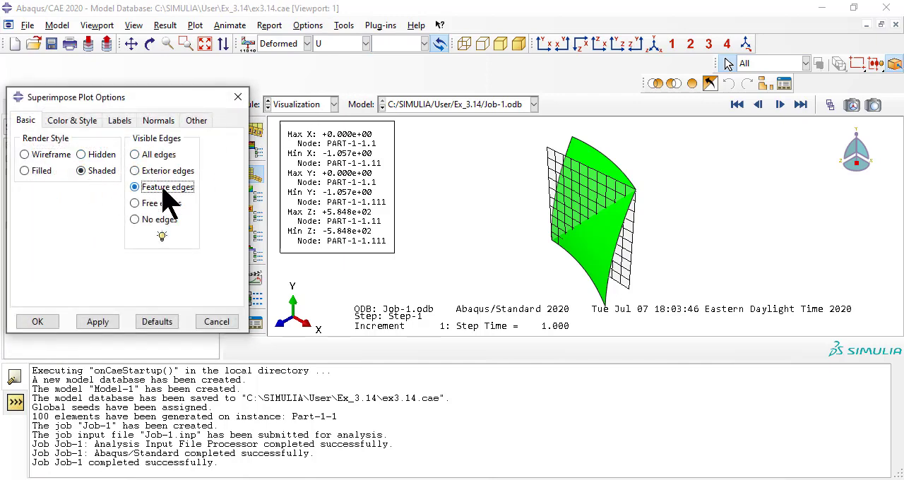
pyautogui.click(97, 321)
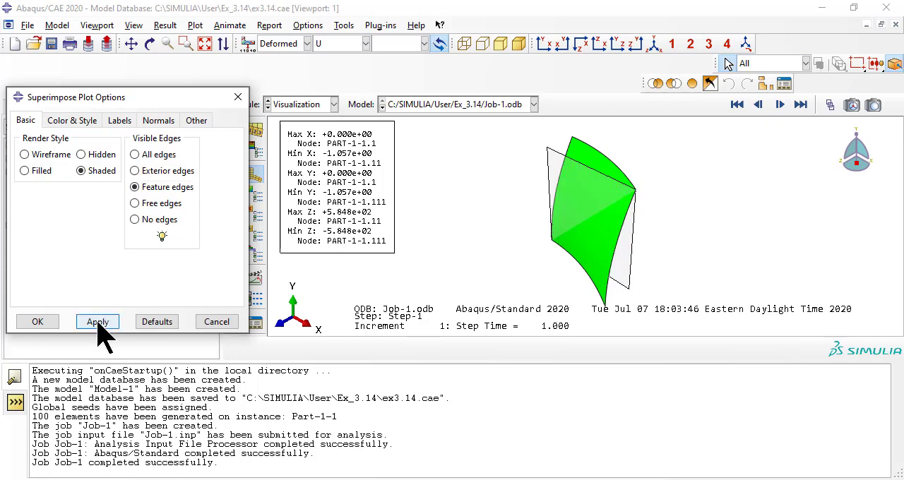
pyautogui.click(37, 323)
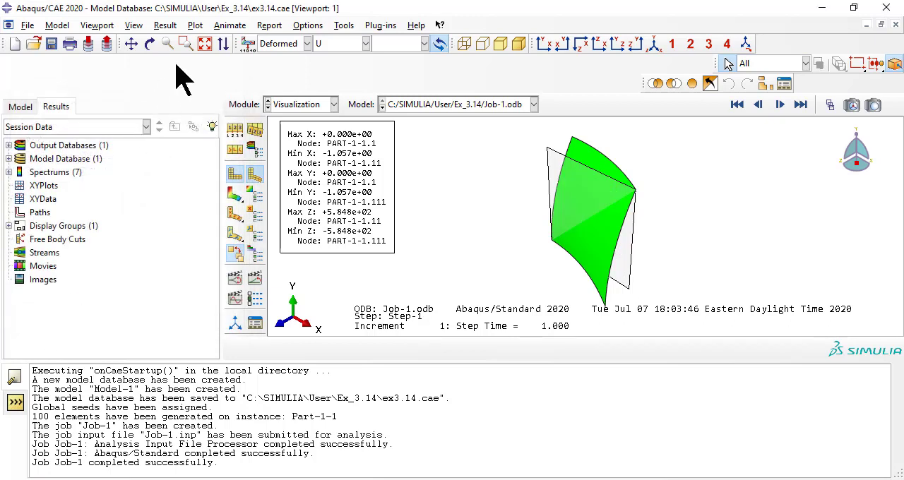
# Step: Mirror the result display across the global XZ and YZ planes in the ODB display options
pyautogui.click(135, 26)
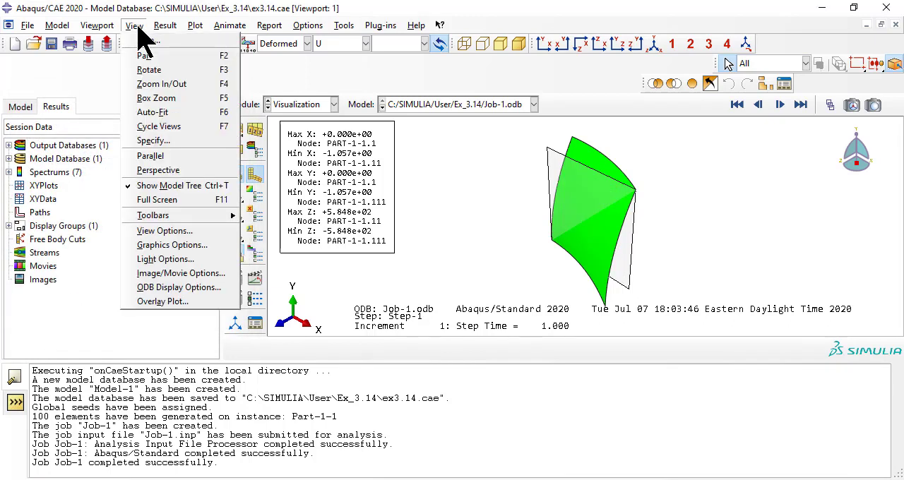
pyautogui.click(178, 288)
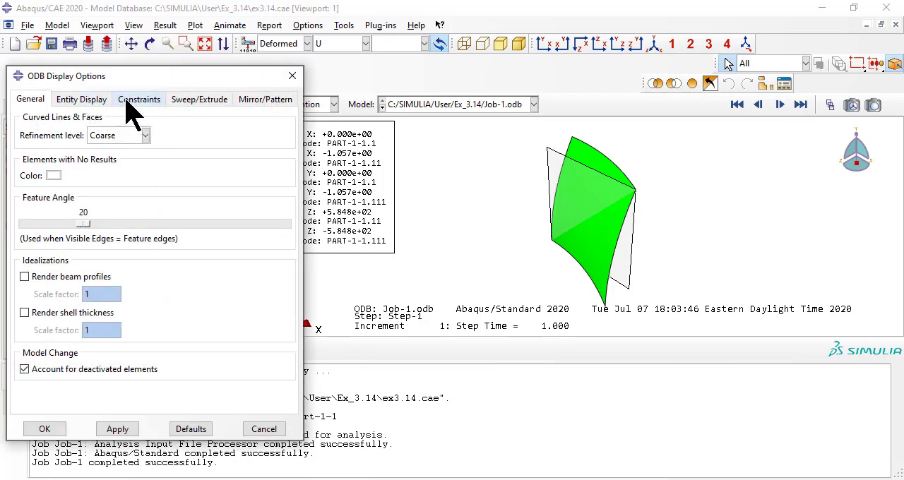
pyautogui.click(255, 112)
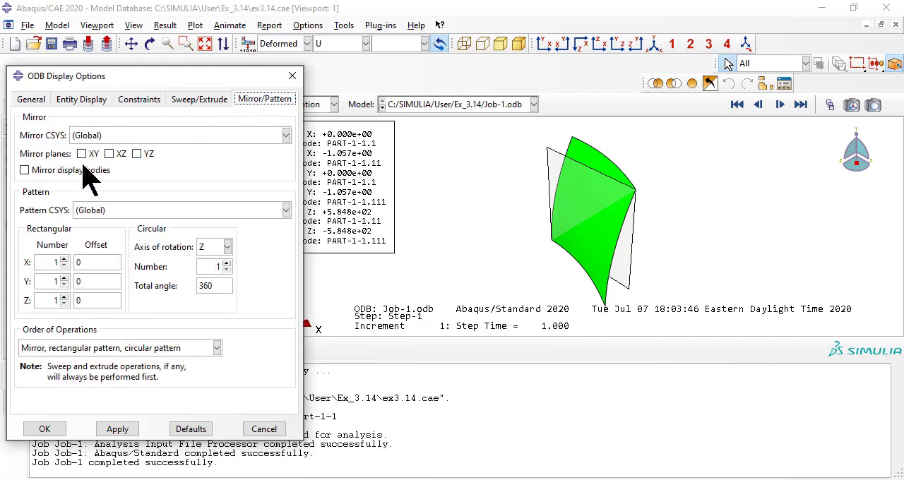
pyautogui.click(110, 154)
pyautogui.click(136, 154)
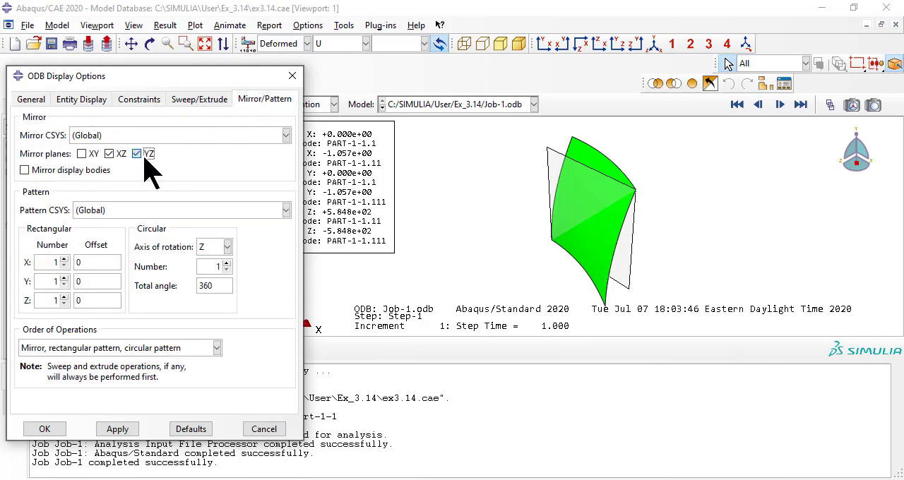
pyautogui.click(116, 432)
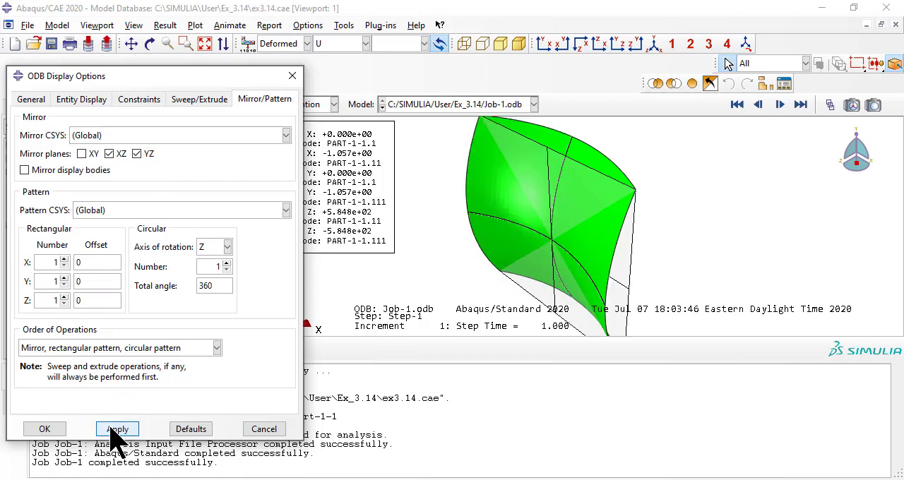
pyautogui.scroll(2, 558, 185)
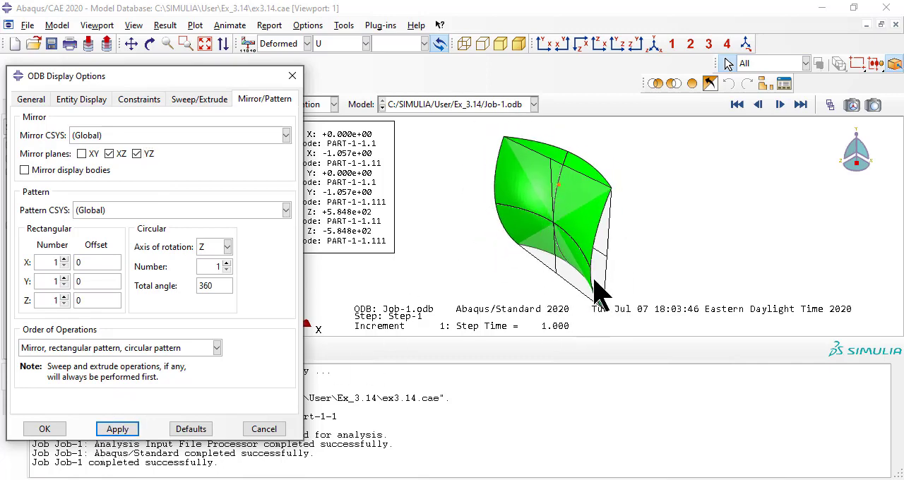
pyautogui.click(42, 429)
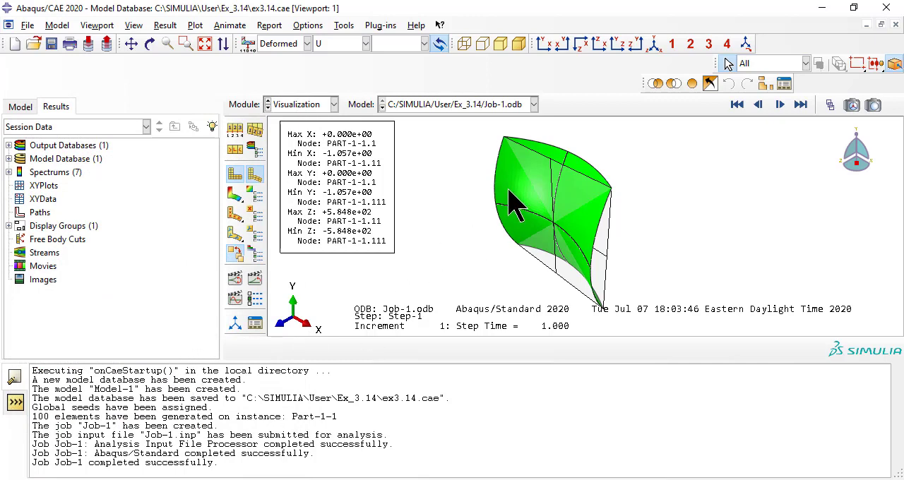
# Step: Switch the field output to a Primary variable and contour the displacement U on the deformed plate
pyautogui.scroll(-3, 509, 190)
pyautogui.scroll(2, 494, 189)
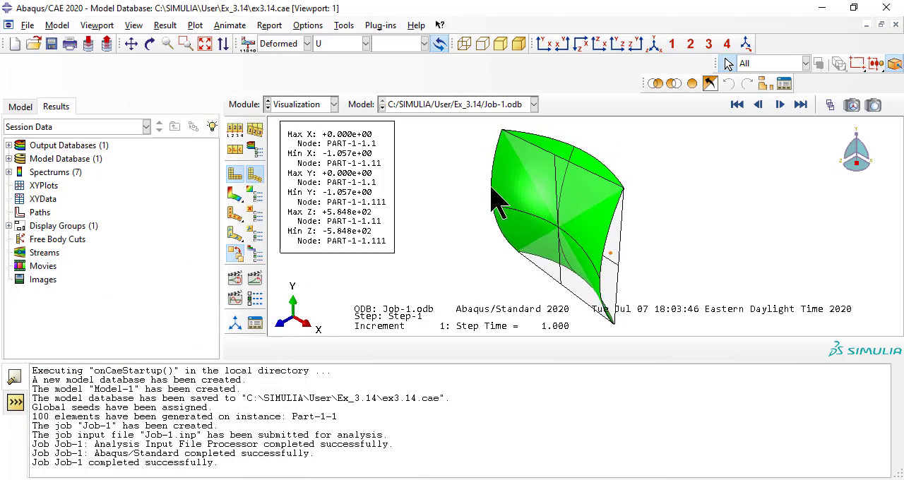
pyautogui.click(406, 44)
pyautogui.click(299, 45)
pyautogui.click(303, 44)
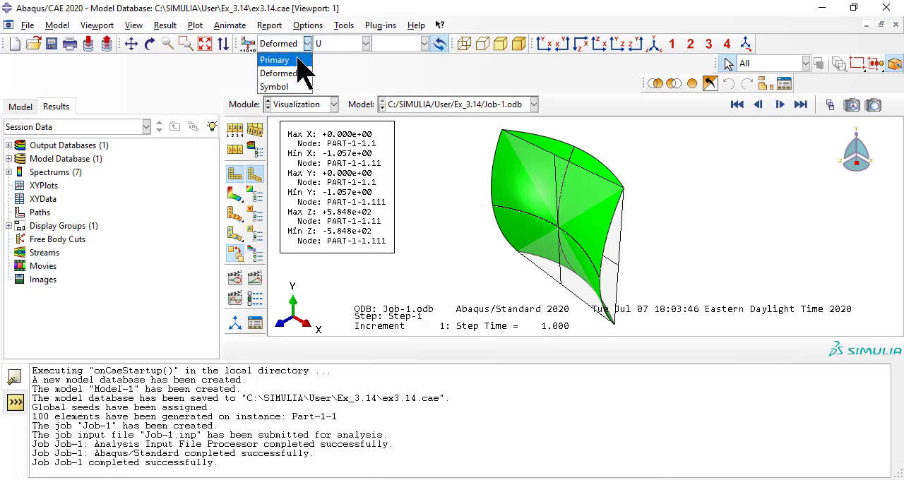
pyautogui.click(297, 60)
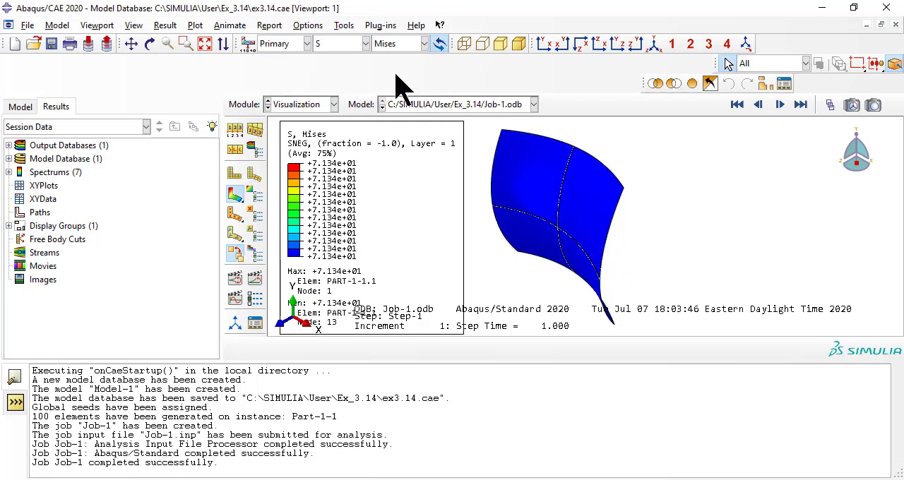
pyautogui.click(353, 45)
pyautogui.click(350, 113)
# Step: Review the U3, U1 and U2 displacement contours in turn, and return the plot to Magnitude
pyautogui.click(399, 44)
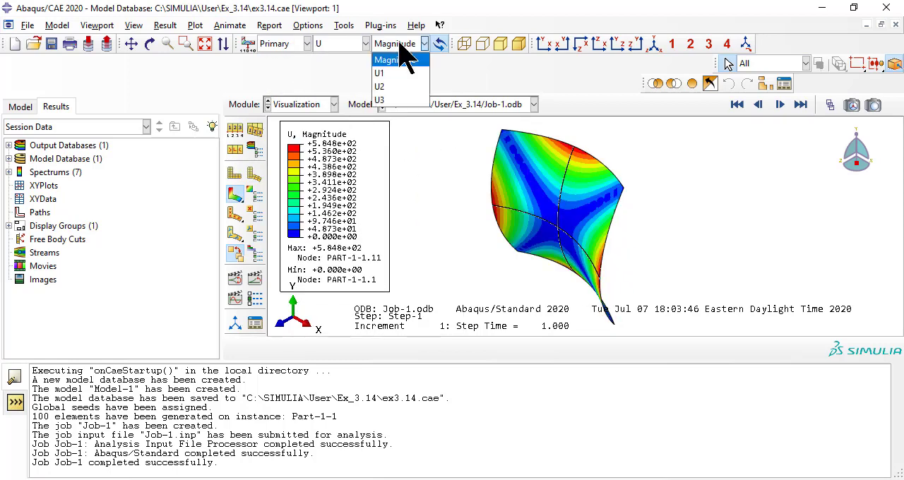
pyautogui.click(393, 99)
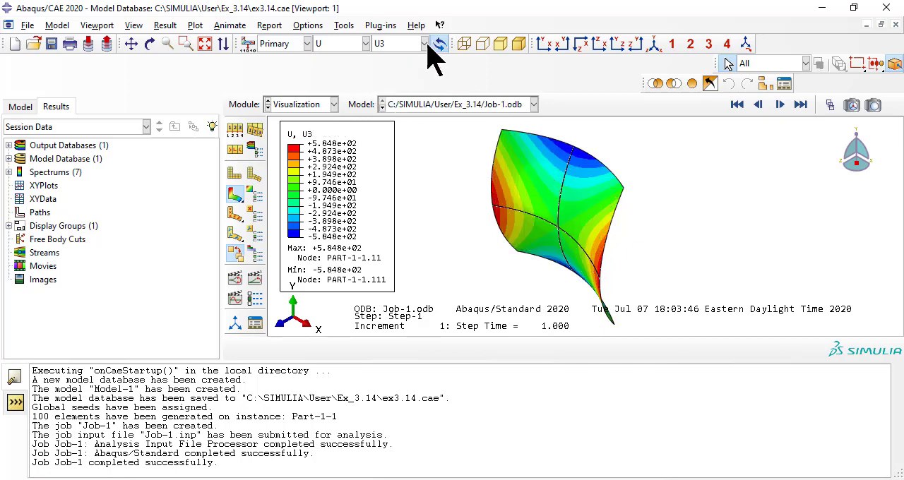
pyautogui.click(413, 44)
pyautogui.click(396, 74)
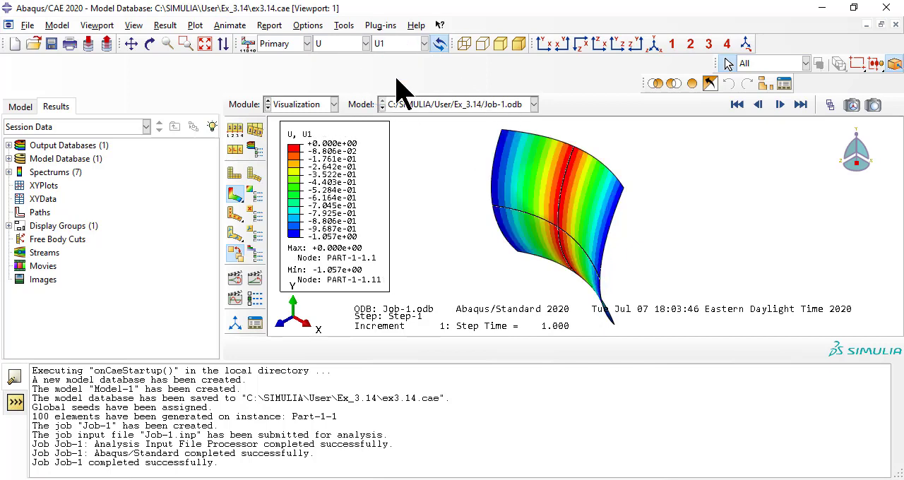
pyautogui.click(401, 46)
pyautogui.click(400, 86)
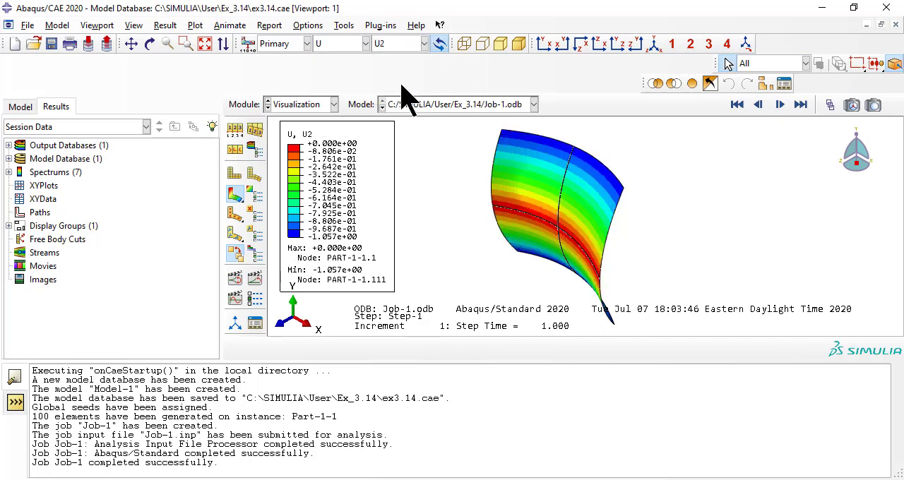
pyautogui.click(408, 45)
pyautogui.click(395, 61)
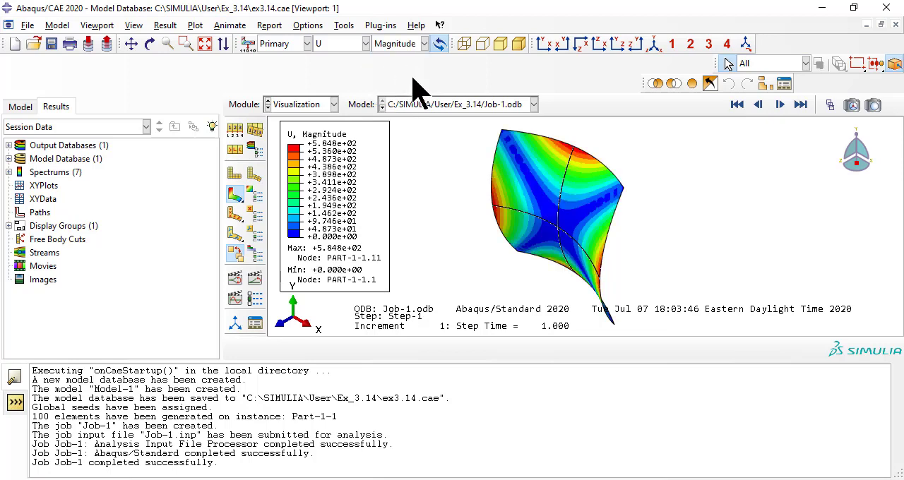